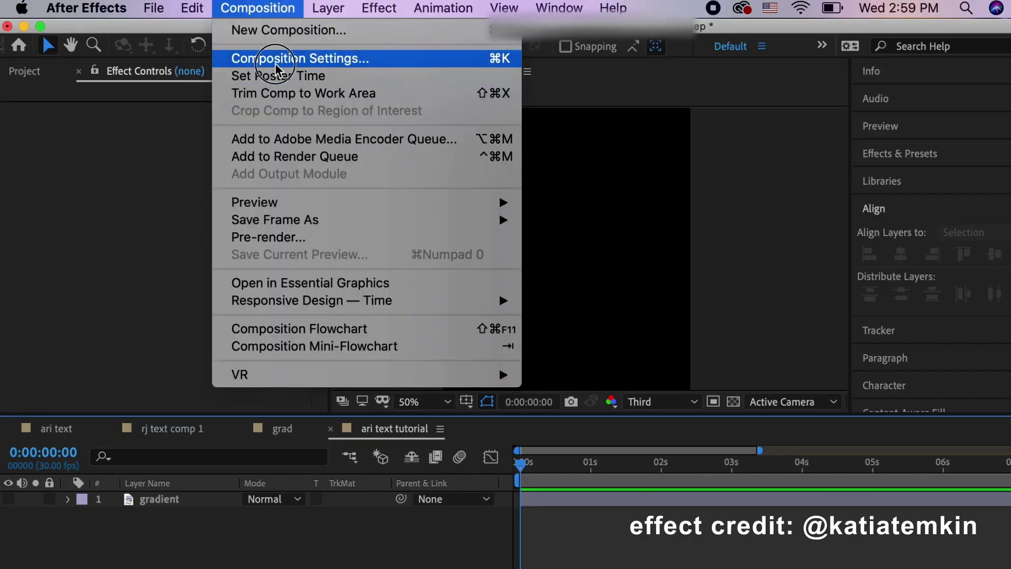
# Change the composition height to 1350 so the frame is 1080 × 1350 px
pyautogui.click(275, 63)
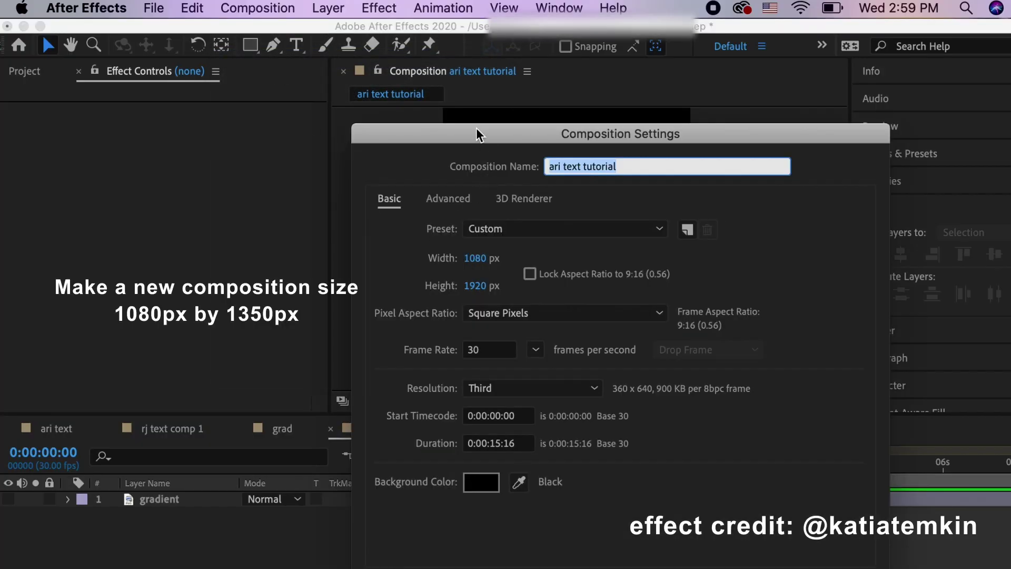
pyautogui.moveTo(479, 134); pyautogui.dragTo(404, 106)
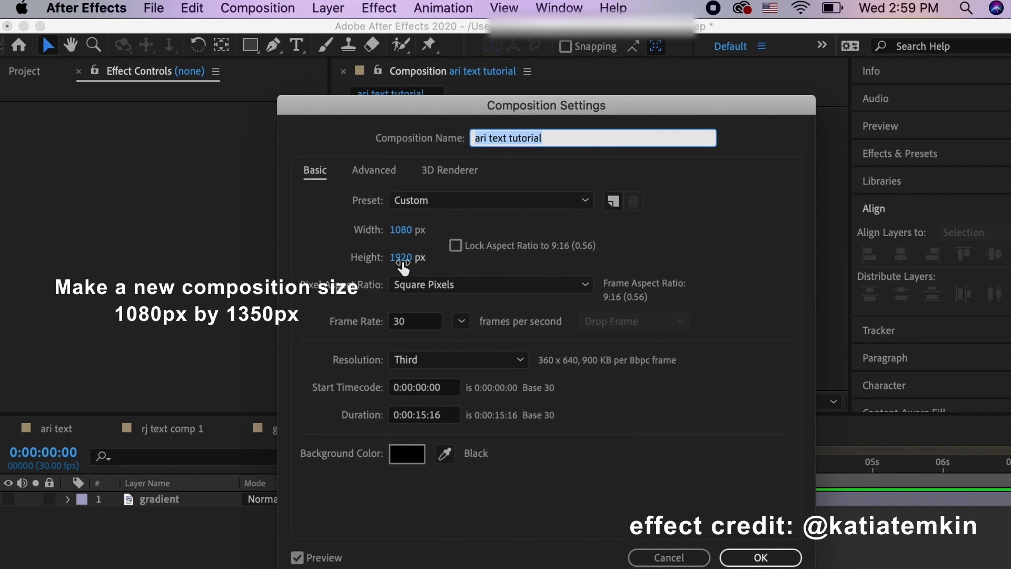
pyautogui.click(401, 262)
pyautogui.write('13')
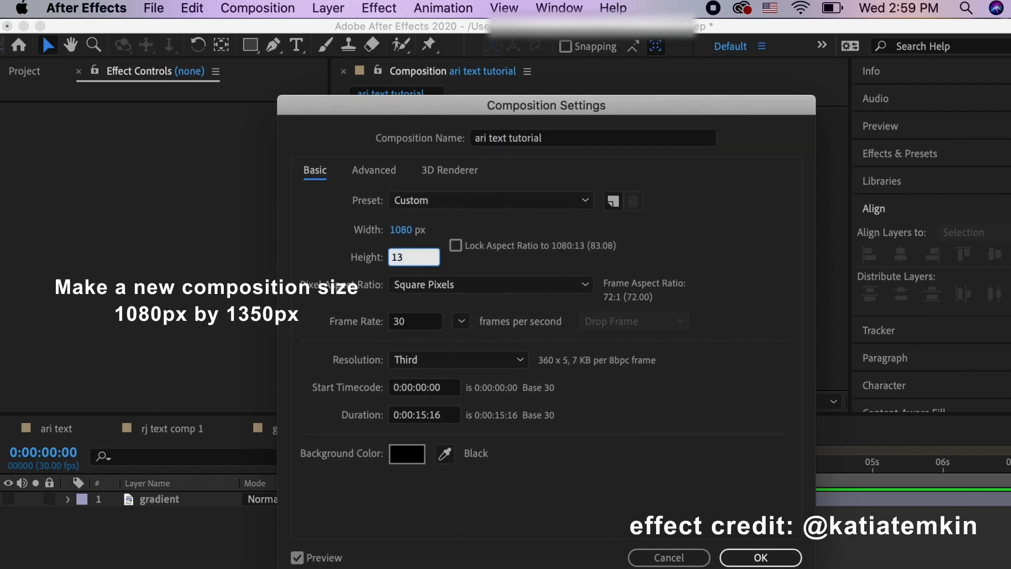
pyautogui.write('50')
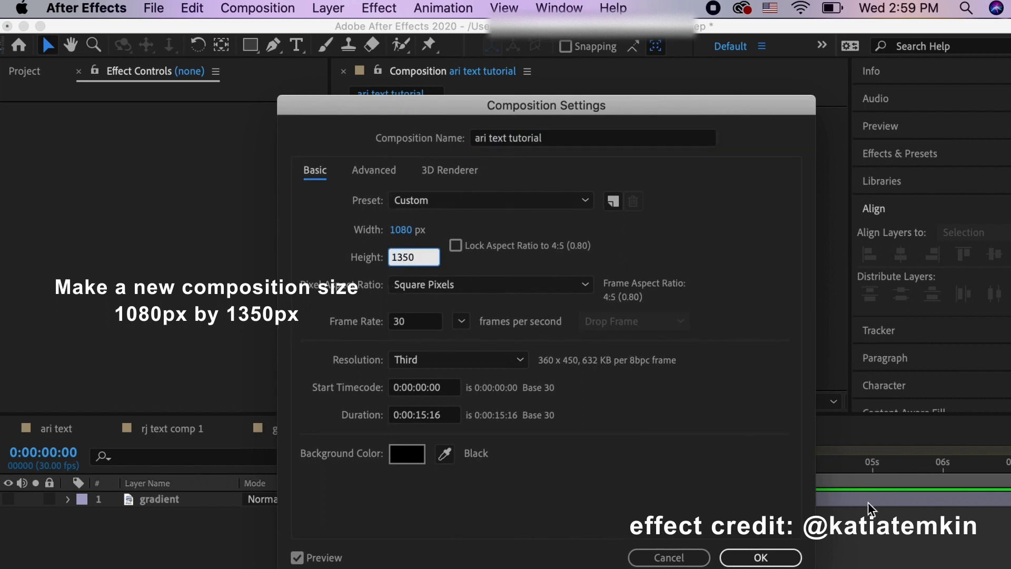
pyautogui.click(761, 556)
# Add a new pure white solid layer to the composition
pyautogui.press('super+y')
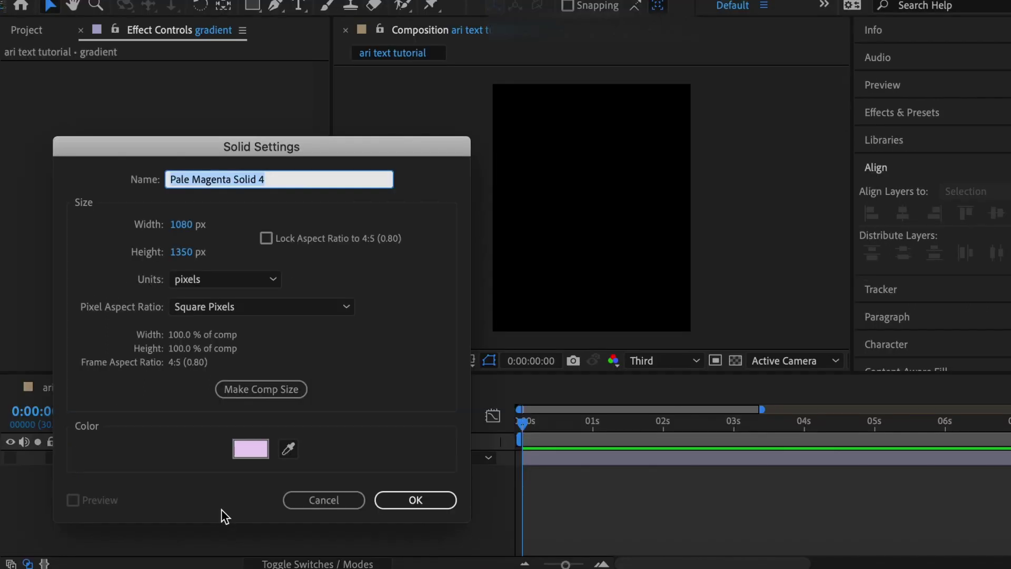
pyautogui.click(250, 448)
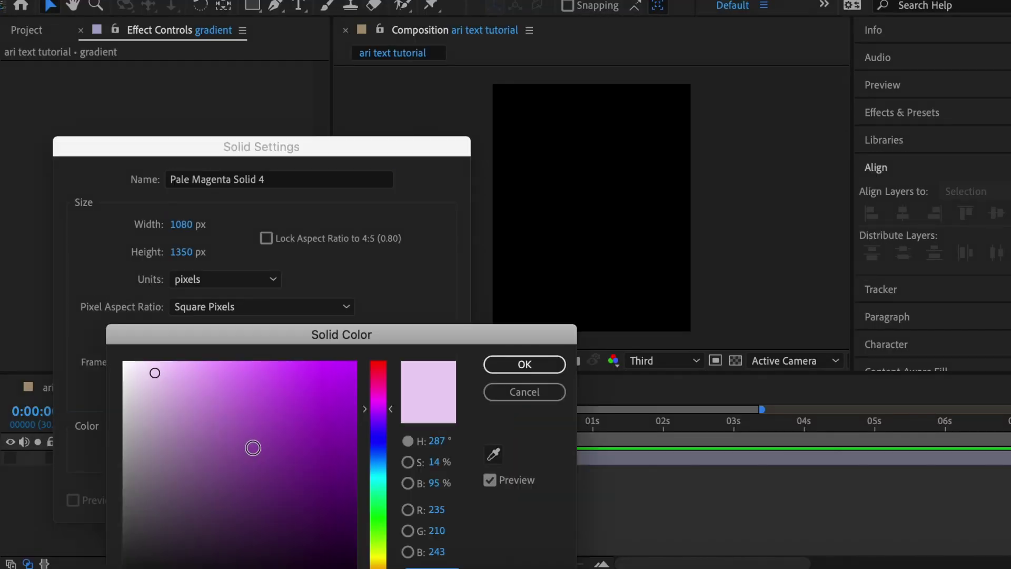
pyautogui.moveTo(185, 411); pyautogui.dragTo(71, 335)
pyautogui.click(548, 362)
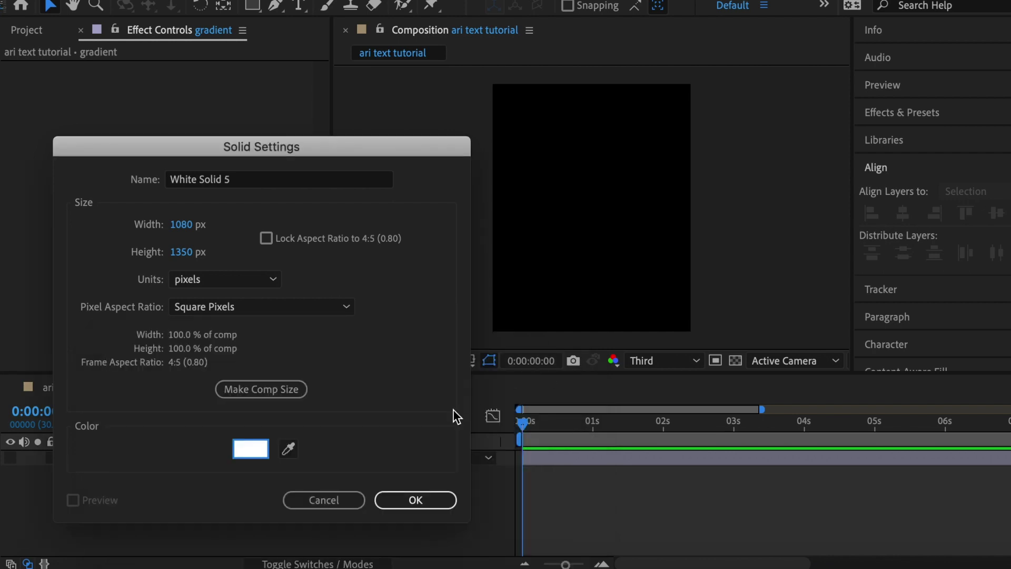
pyautogui.click(424, 502)
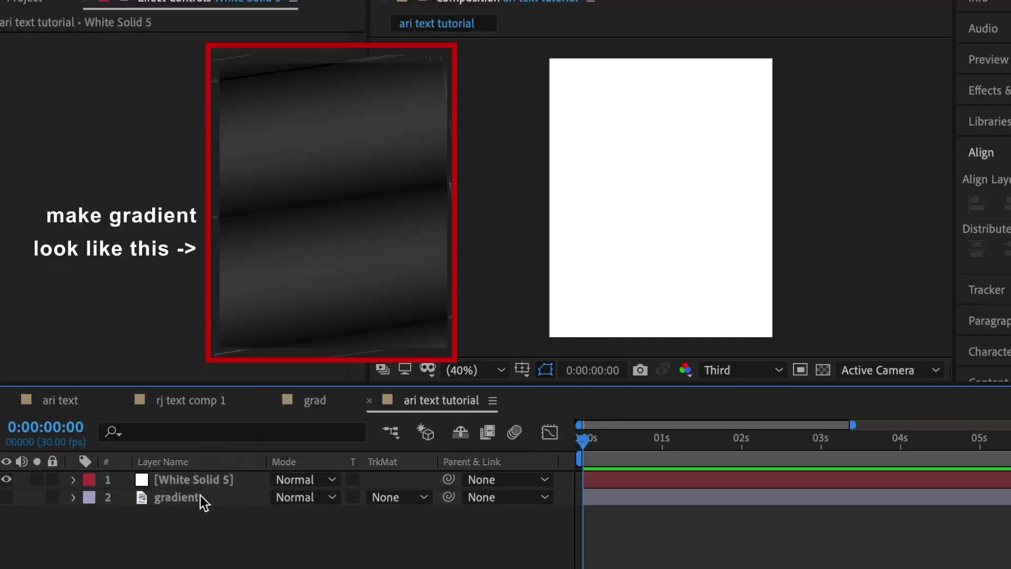
# Move the gradient layer above the white solid and shift it upward in the frame
pyautogui.moveTo(178, 475); pyautogui.dragTo(179, 458)
pyautogui.moveTo(661, 295); pyautogui.dragTo(640, 177)
pyautogui.press('r')
pyautogui.click(300, 497)
pyautogui.write('0x+0.0°')
pyautogui.press('Return')
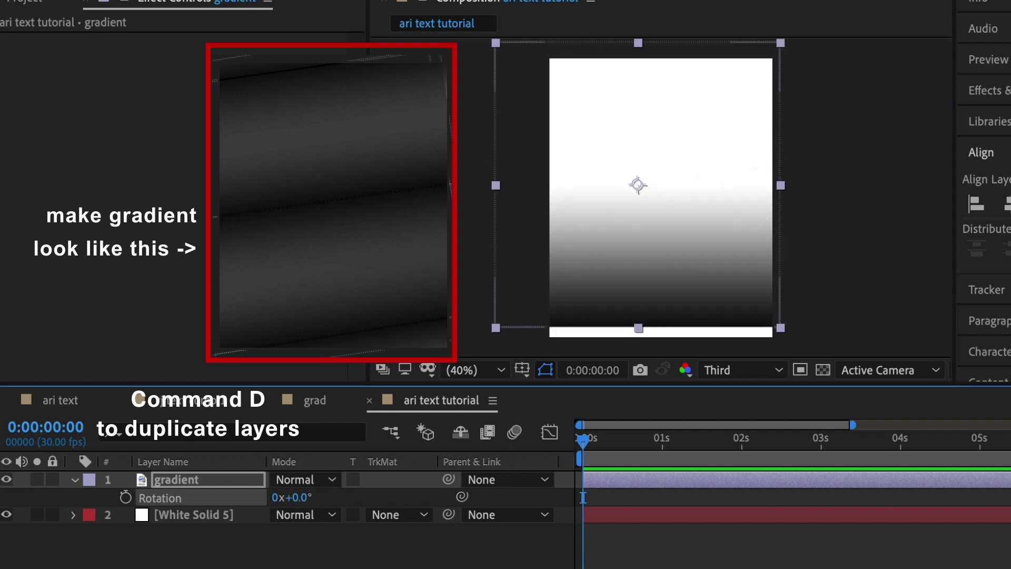
pyautogui.press('super+z')
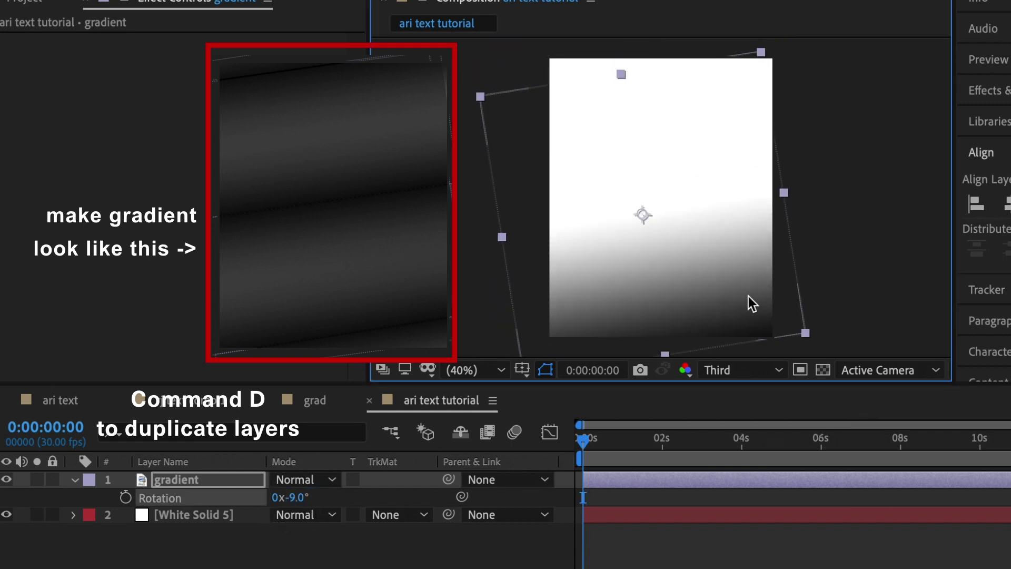
# Duplicate the gradient, rotate the copy to about 172 degrees and move it lower
pyautogui.click(179, 479)
pyautogui.press('super+d')
pyautogui.press('r')
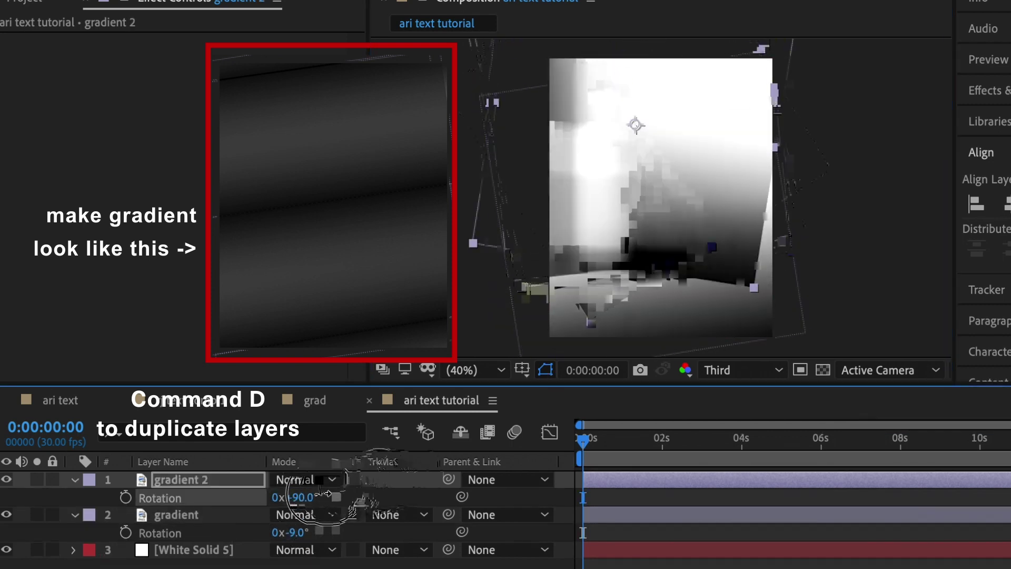
pyautogui.moveTo(698, 250); pyautogui.dragTo(532, 270)
pyautogui.click(236, 484)
# Duplicate the original gradient as gradient 3, move it up and tilt it about -8 degrees
pyautogui.click(206, 515)
pyautogui.press('super+d')
pyautogui.moveTo(680, 253); pyautogui.dragTo(682, 114)
pyautogui.moveTo(715, 326); pyautogui.dragTo(722, 354)
pyautogui.click(655, 170)
pyautogui.press('r')
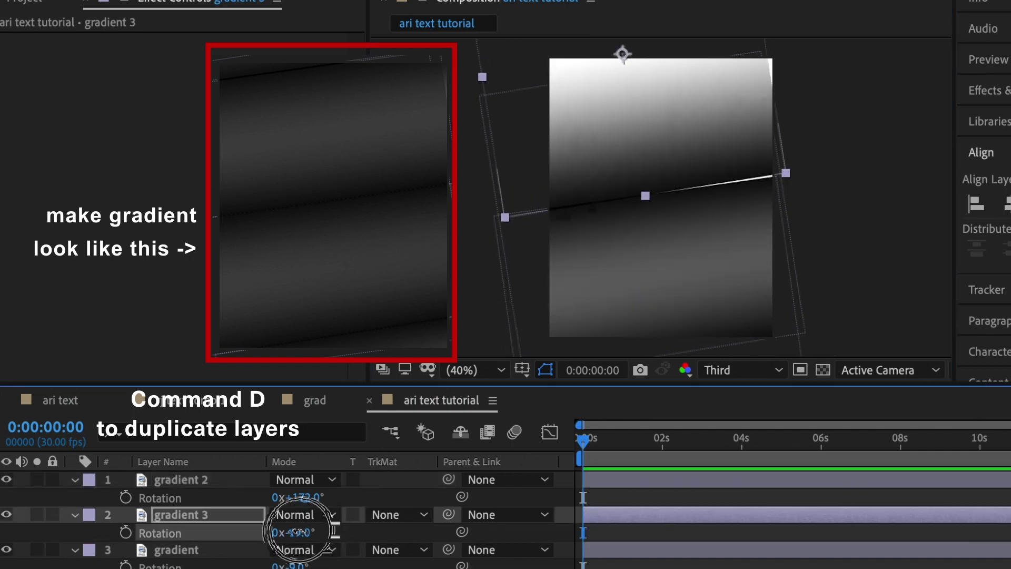
pyautogui.moveTo(293, 532); pyautogui.dragTo(308, 532)
pyautogui.scroll(2, 738, 157)
pyautogui.scroll(-2, 738, 157)
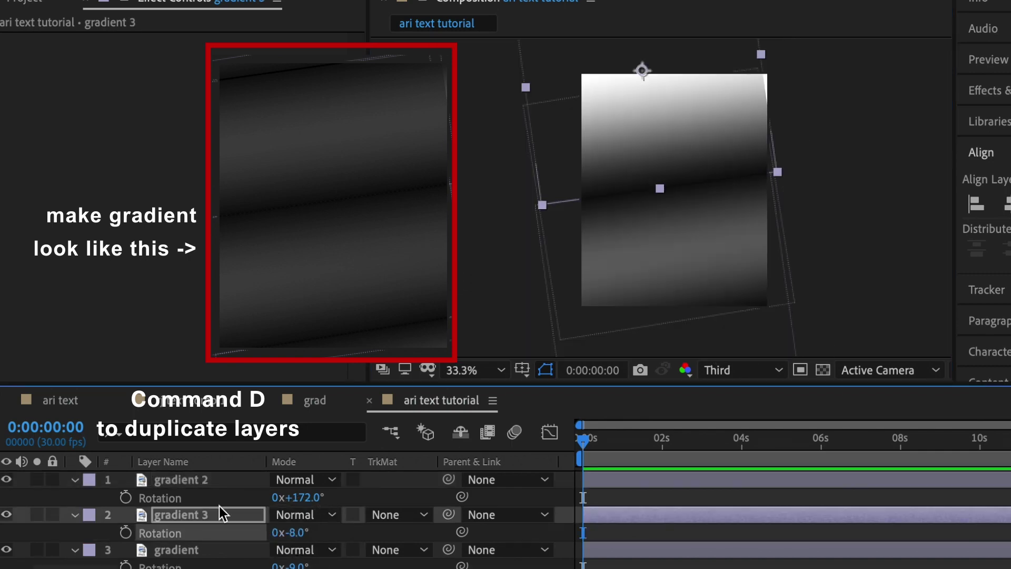
# Duplicate gradient 2 as gradient 4 and nudge it slightly up and right
pyautogui.click(204, 549)
pyautogui.click(205, 520)
pyautogui.click(206, 549)
pyautogui.click(195, 480)
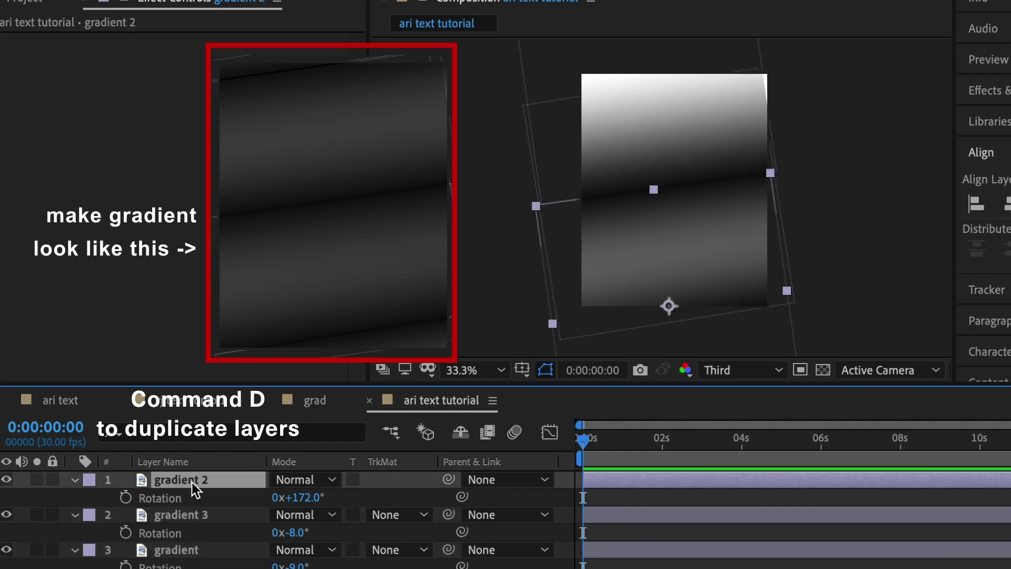
pyautogui.press('super+d')
pyautogui.click(670, 102)
pyautogui.moveTo(669, 101); pyautogui.dragTo(675, 97)
# Duplicate gradient 3 to create gradient 5
pyautogui.click(196, 497)
pyautogui.click(176, 532)
pyautogui.press('super+d')
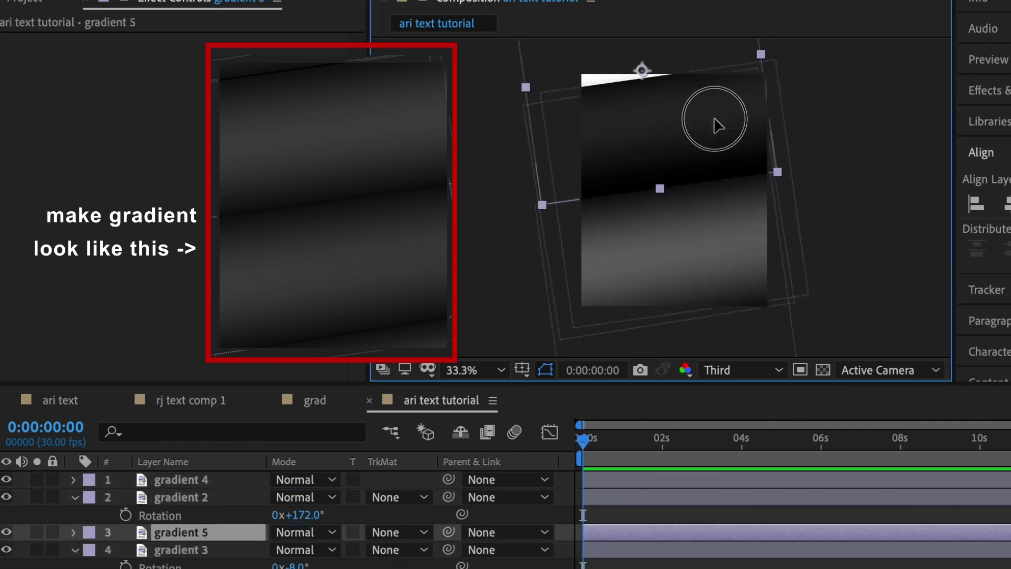
pyautogui.click(689, 37)
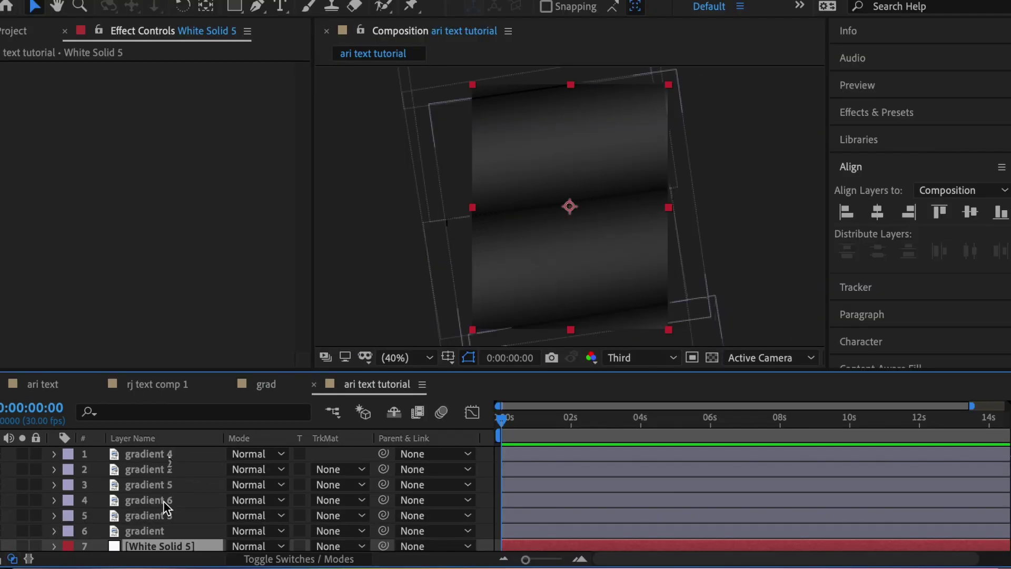
# Pre-compose all seven gradient and white solid layers into 'gradient comp'
pyautogui.keyDown('shift'); pyautogui.click(171, 456); pyautogui.keyUp('shift')
pyautogui.rightClick(178, 482)
pyautogui.click(218, 471)
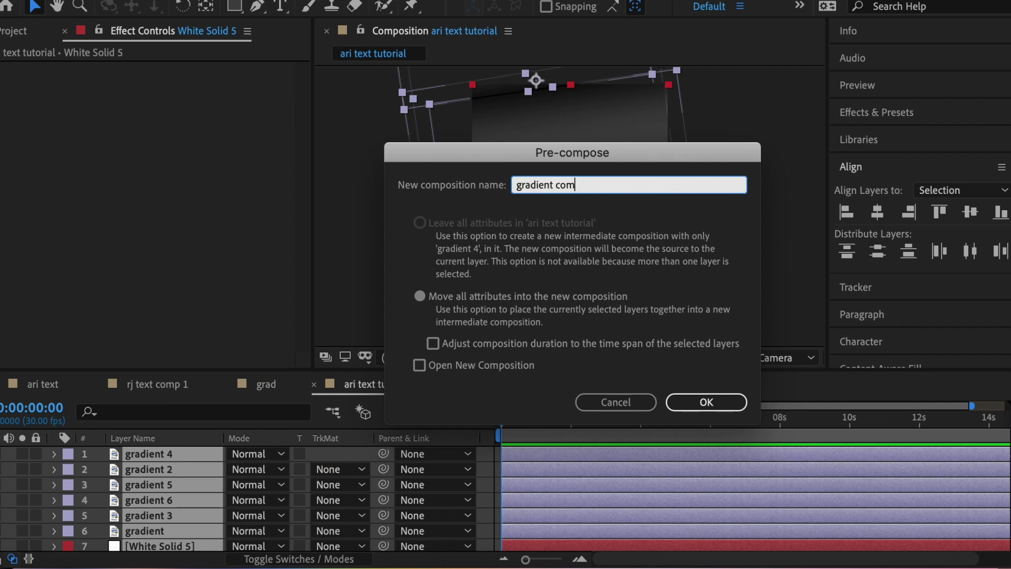
pyautogui.click(706, 403)
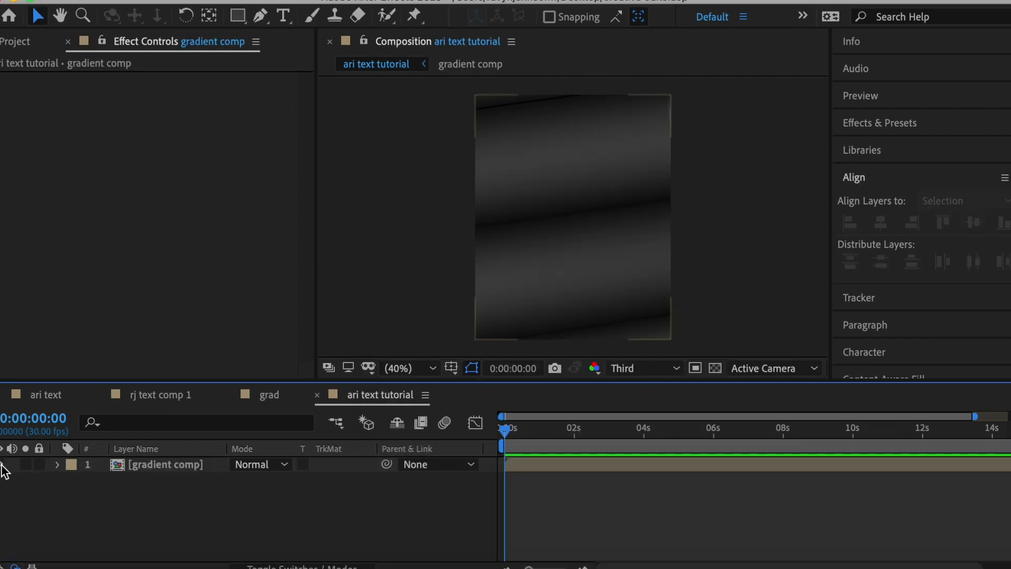
pyautogui.click(285, 16)
pyautogui.click(515, 230)
pyautogui.write('@')
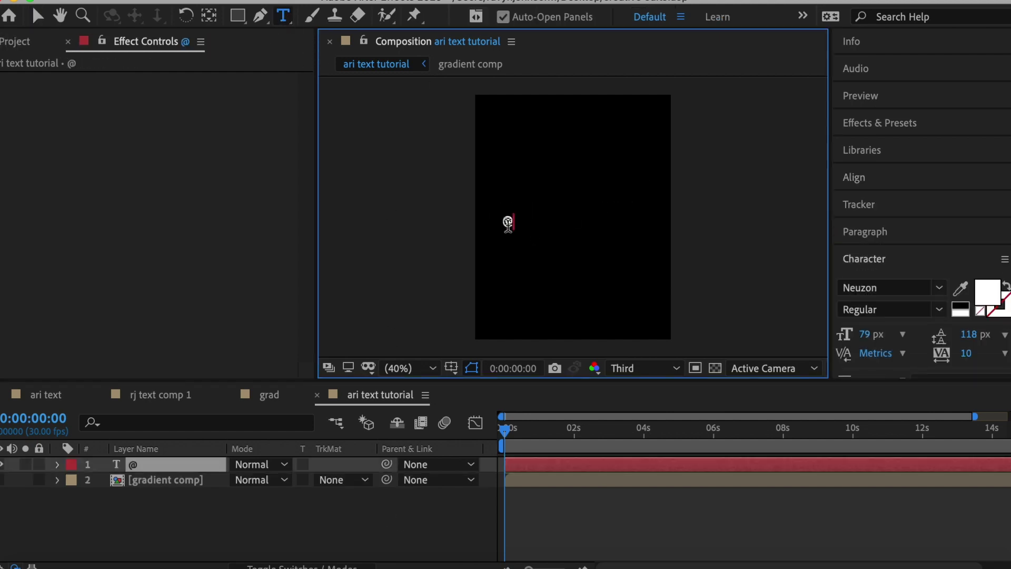
pyautogui.write('therjmedia')
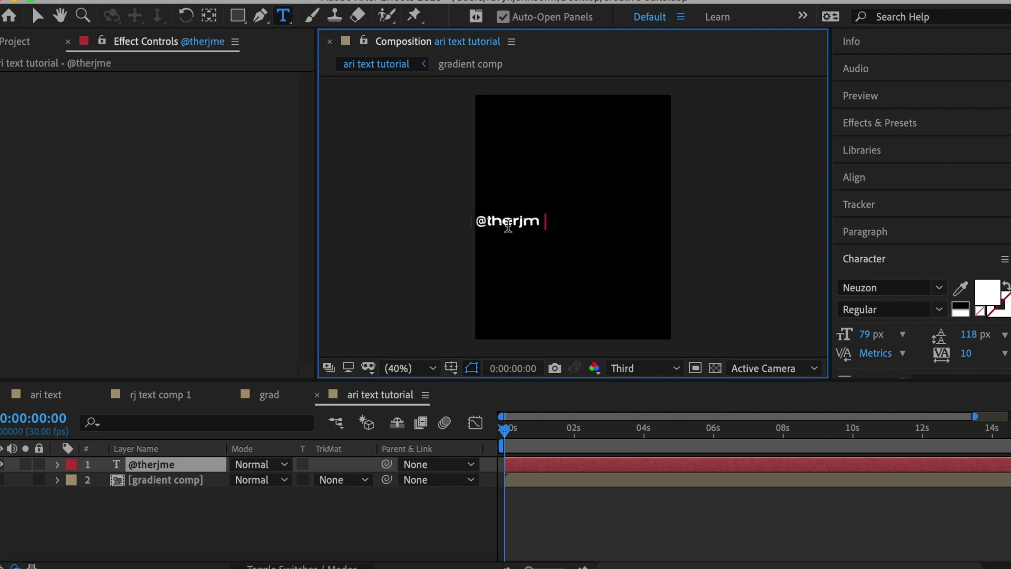
pyautogui.click(172, 466)
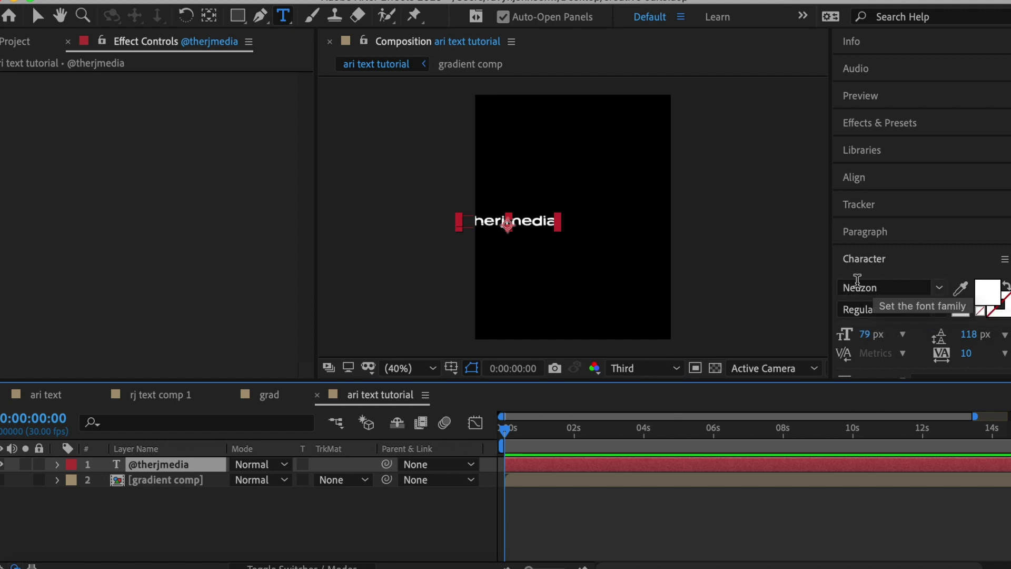
# Keep the text font set to Neuzon Regular
pyautogui.click(937, 310)
pyautogui.click(939, 314)
pyautogui.click(945, 289)
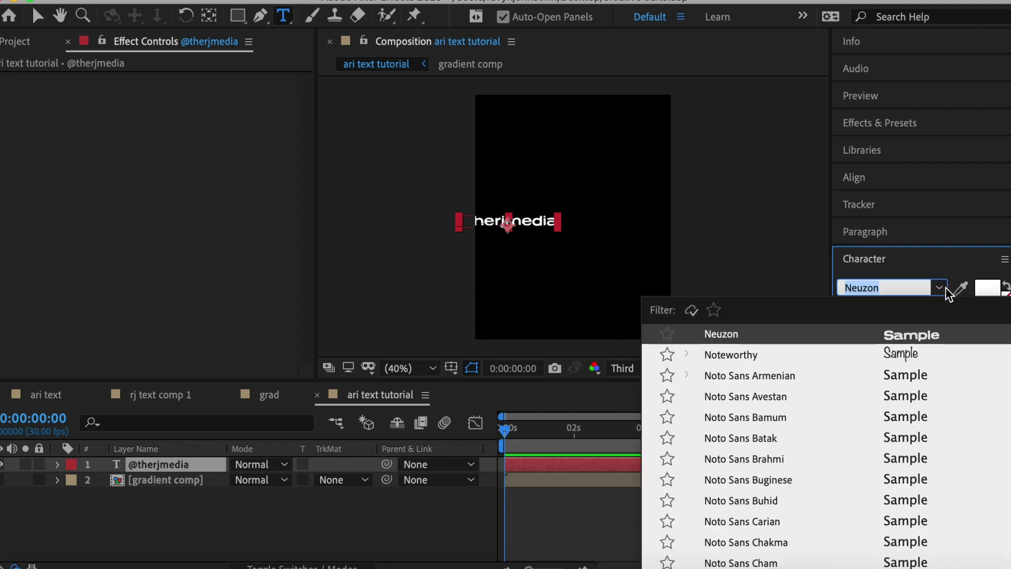
pyautogui.click(946, 289)
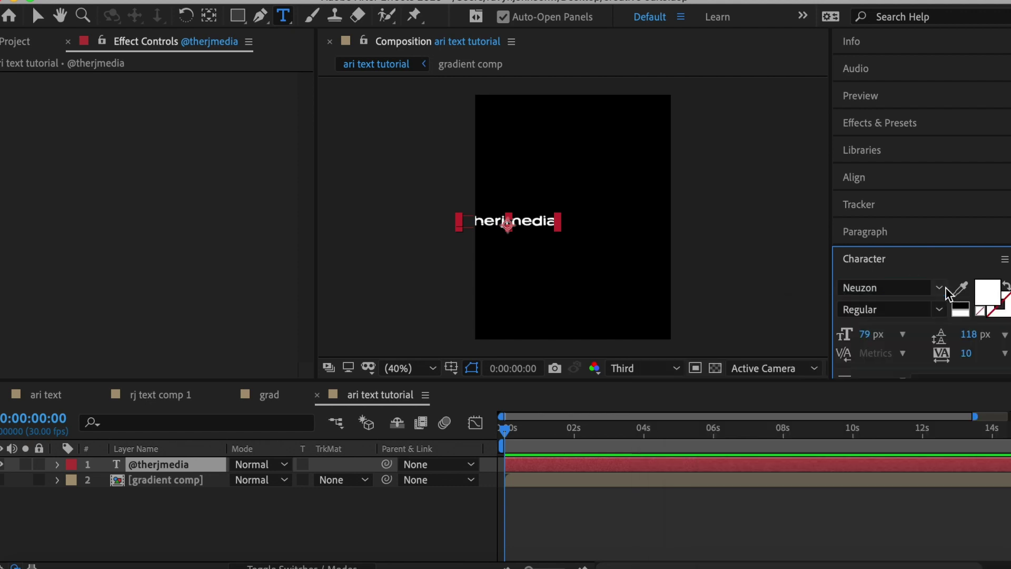
pyautogui.click(892, 178)
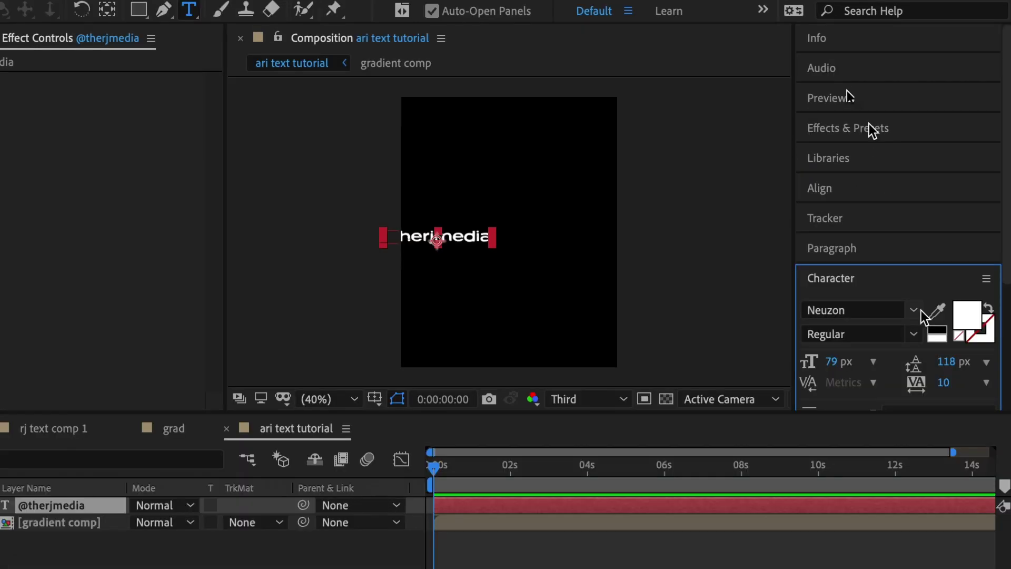
pyautogui.click(890, 177)
pyautogui.click(977, 225)
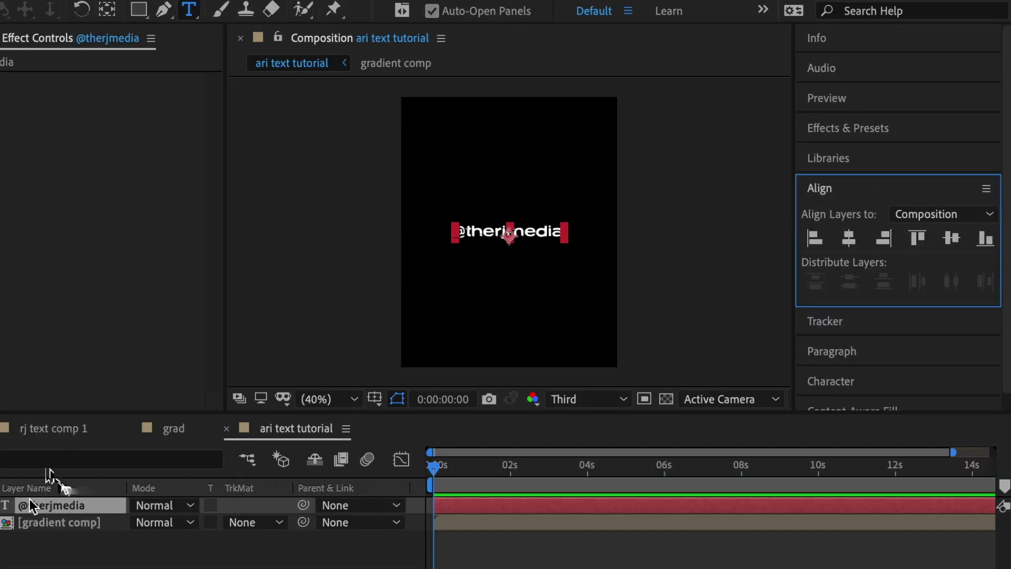
pyautogui.click(564, 230)
pyautogui.moveTo(564, 230); pyautogui.dragTo(474, 230)
pyautogui.hotkey('ctrl', 'c')
pyautogui.click(564, 230)
pyautogui.press('Return')
pyautogui.hotkey('ctrl', 'v')
pyautogui.press('Return')
pyautogui.hotkey('ctrl', 'v')
pyautogui.press('Return')
pyautogui.hotkey('ctrl', 'v')
pyautogui.press('Return')
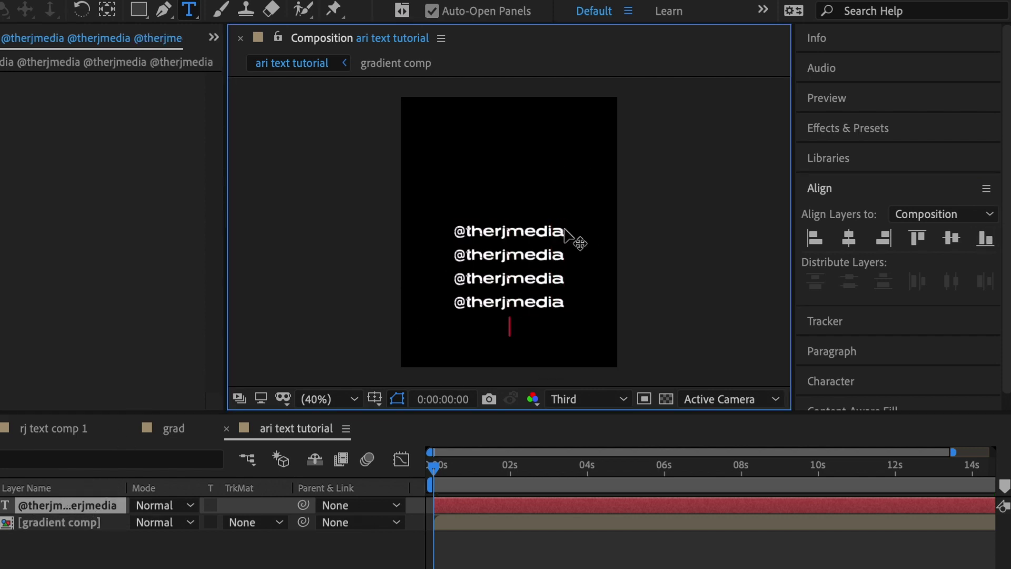
pyautogui.hotkey('ctrl', 'v')
pyautogui.press('Return')
pyautogui.hotkey('ctrl', 'v')
pyautogui.press('Return')
pyautogui.hotkey('ctrl', 'v')
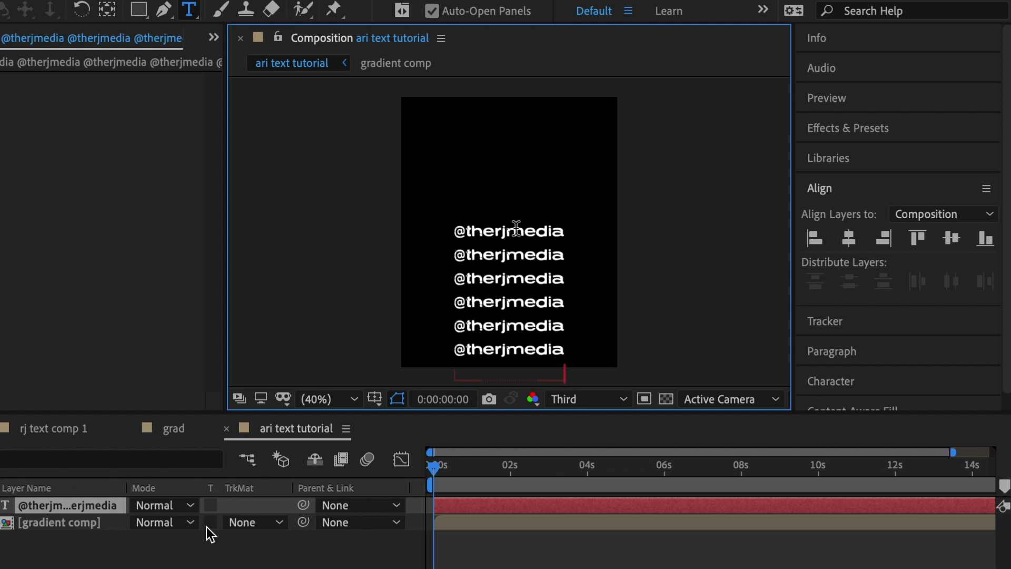
# Center the stacked text block vertically in the frame
pyautogui.click(90, 506)
pyautogui.click(951, 237)
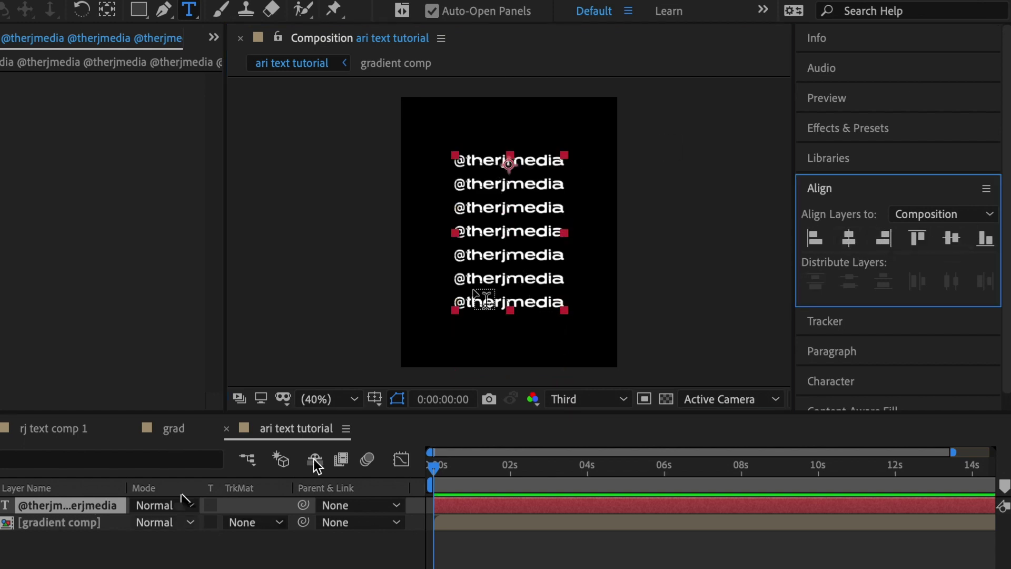
pyautogui.click(90, 506)
pyautogui.press('v')
# Set leading to 144 px and tracking to 37, then move the text block lower
pyautogui.click(902, 393)
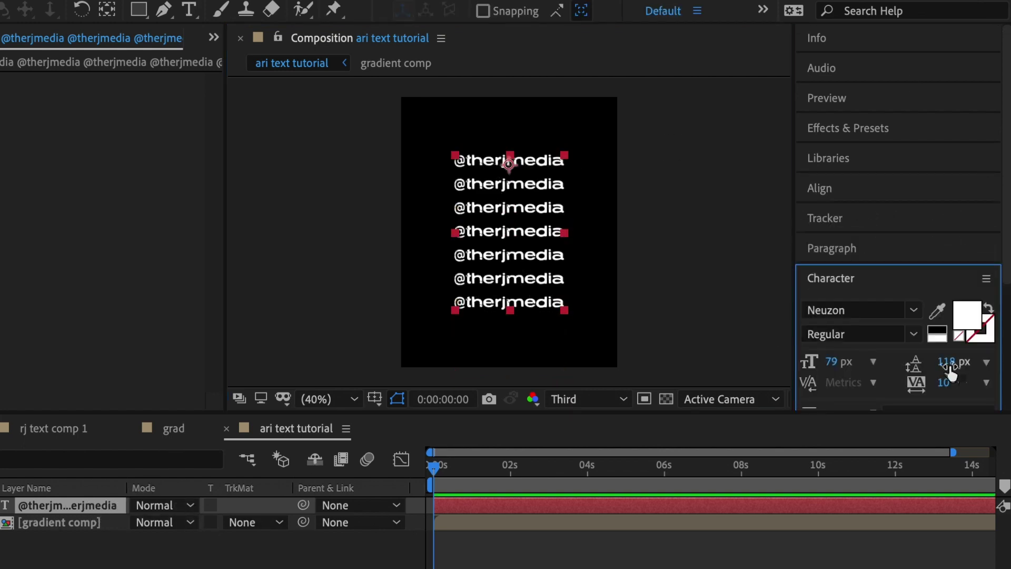
pyautogui.moveTo(951, 368); pyautogui.dragTo(986, 388)
pyautogui.click(56, 507)
pyautogui.doubleClick(57, 507)
pyautogui.click(572, 334)
pyautogui.press('Escape')
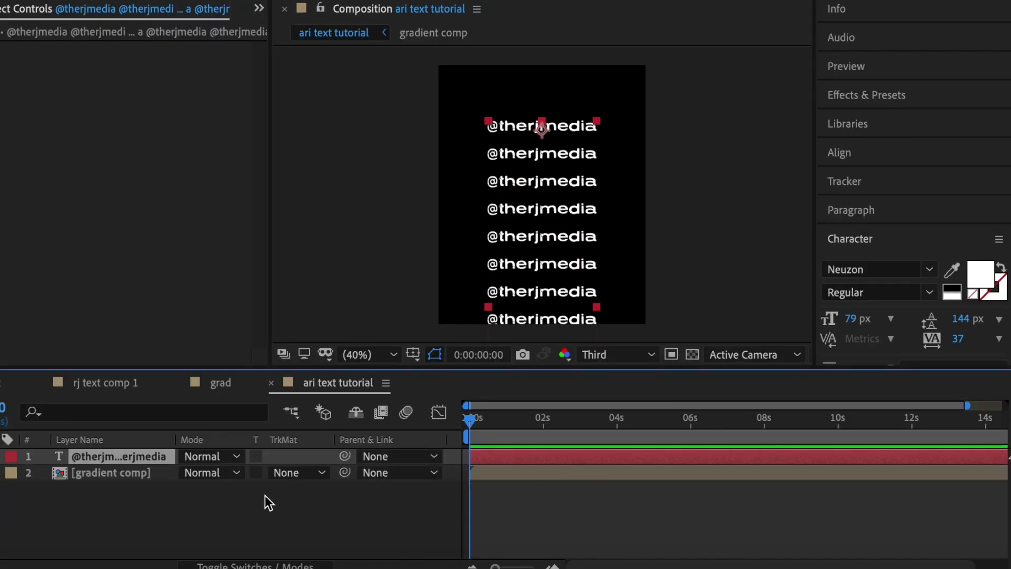
pyautogui.press('p')
pyautogui.moveTo(224, 472); pyautogui.dragTo(397, 498)
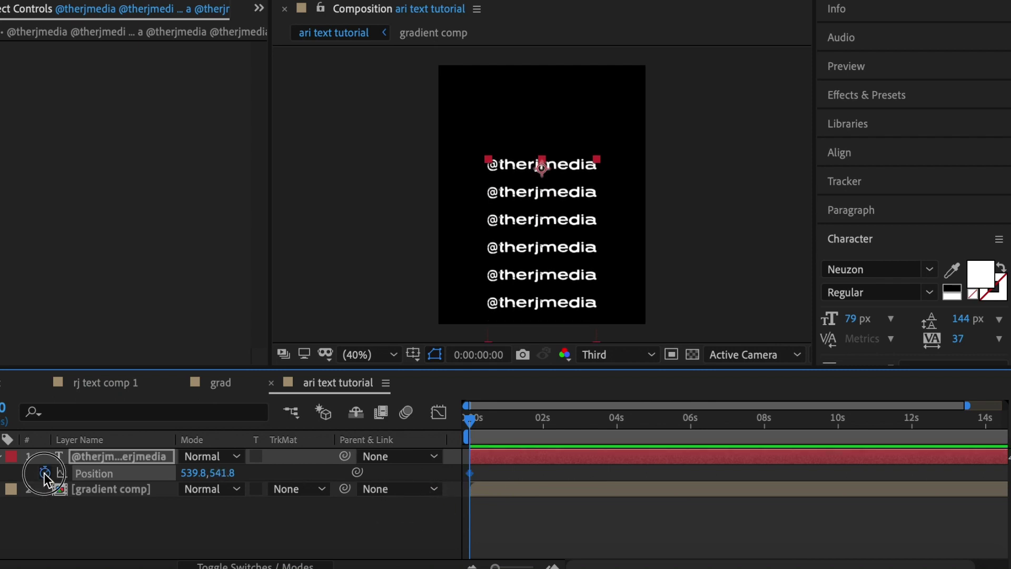
# Keyframe the text Position to scroll up to Y -343.2 at 13:17, then preview it
pyautogui.click(970, 419)
pyautogui.moveTo(232, 477); pyautogui.dragTo(1, 411)
pyautogui.press('space')
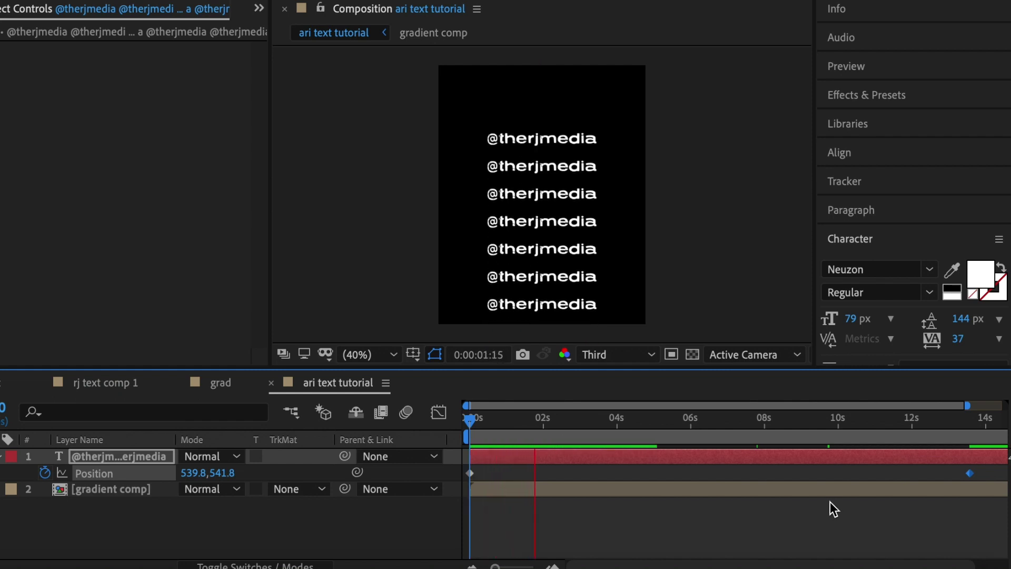
pyautogui.press('space')
pyautogui.click(117, 457)
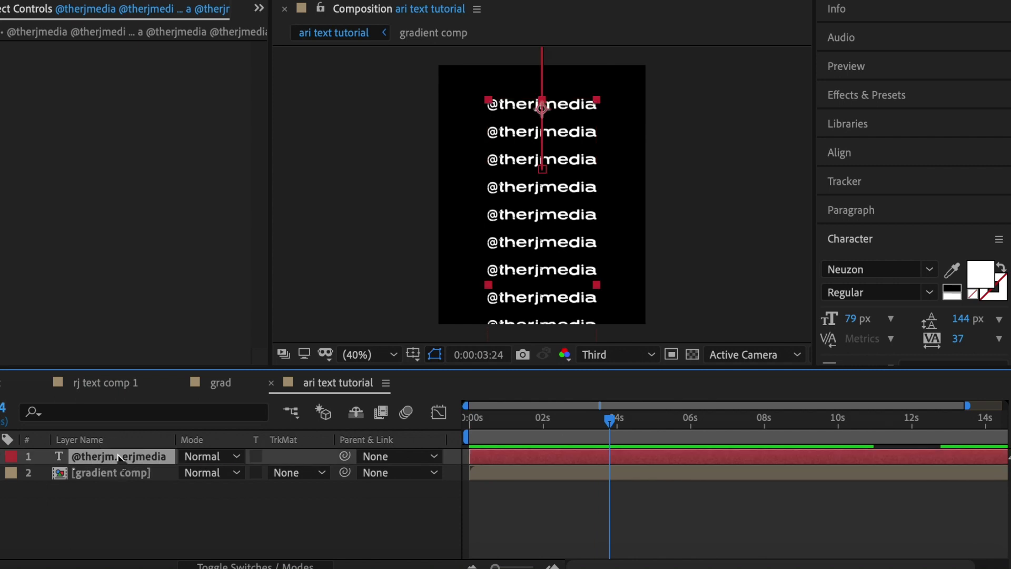
# Pre-compose the text layer into 'TEXT comp' with all attributes moved inside, then search effects for 'spl'
pyautogui.rightClick(118, 458)
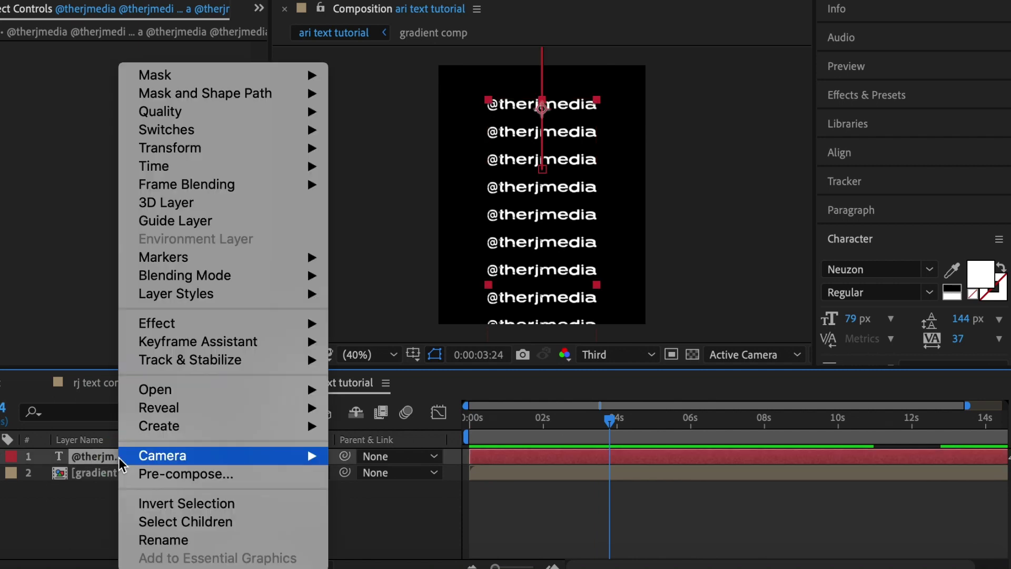
pyautogui.click(156, 477)
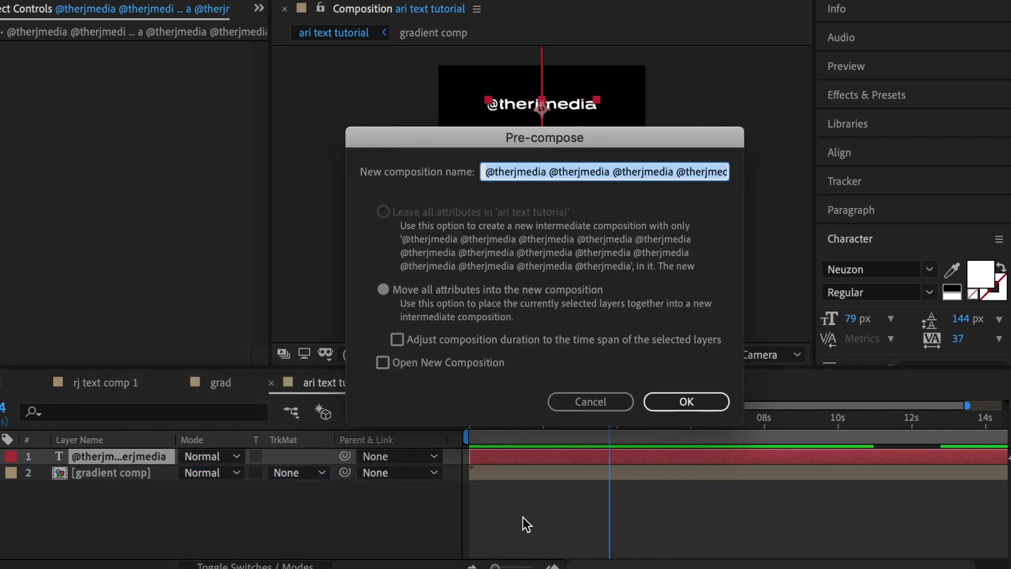
pyautogui.write('TEXT comp')
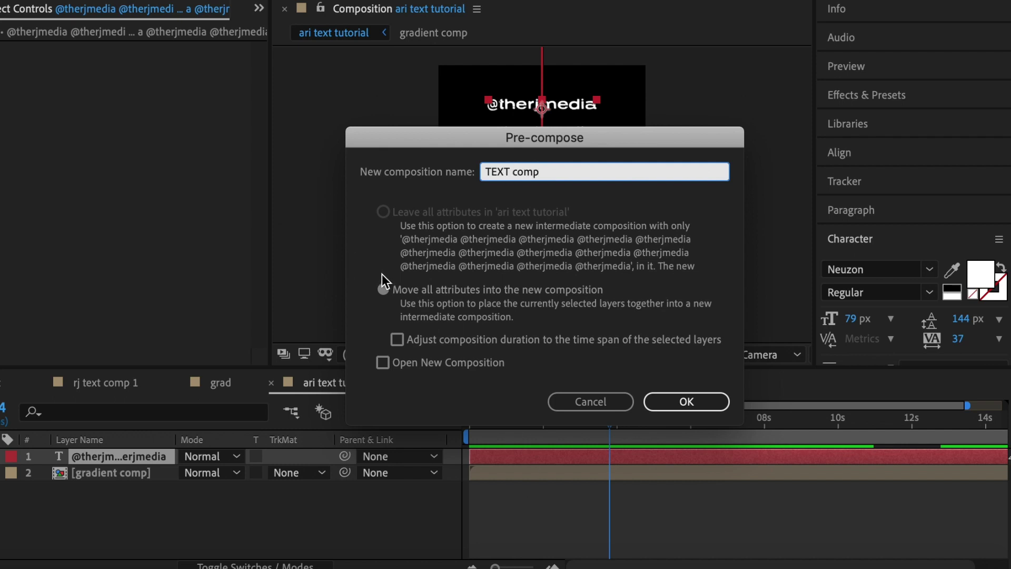
pyautogui.click(383, 288)
pyautogui.press('Return')
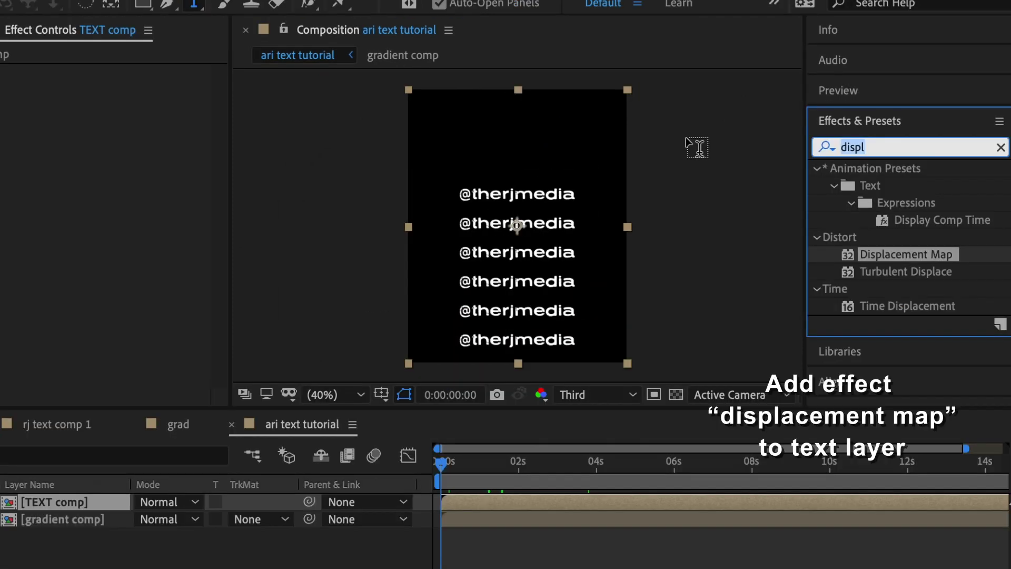
pyautogui.press('BackSpace')
pyautogui.press('BackSpace')
pyautogui.press('BackSpace')
pyautogui.write('spl')
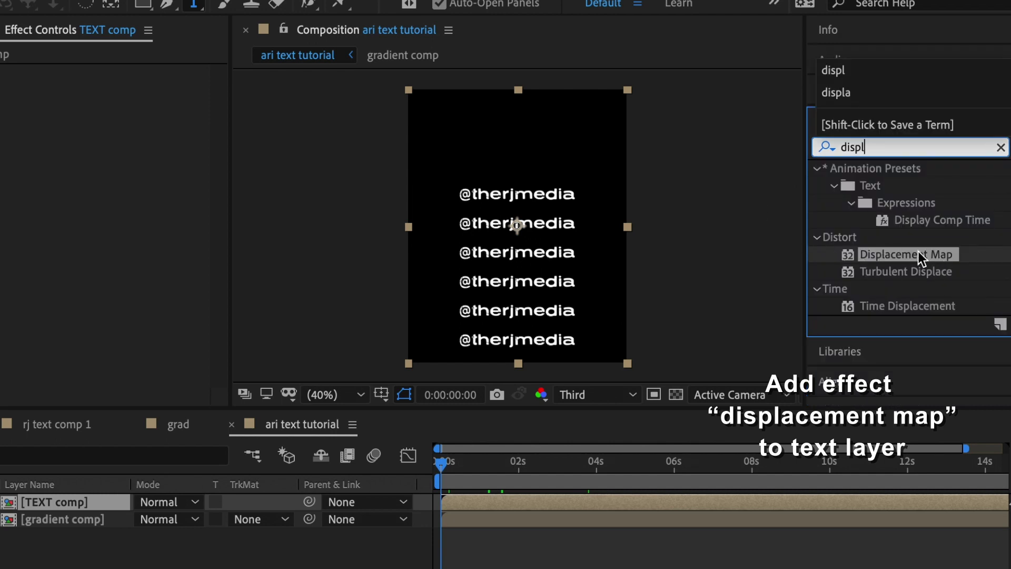
# Apply Displacement Map to TEXT comp with gradient comp as the map layer, placing gradient comp above it
pyautogui.doubleClick(902, 253)
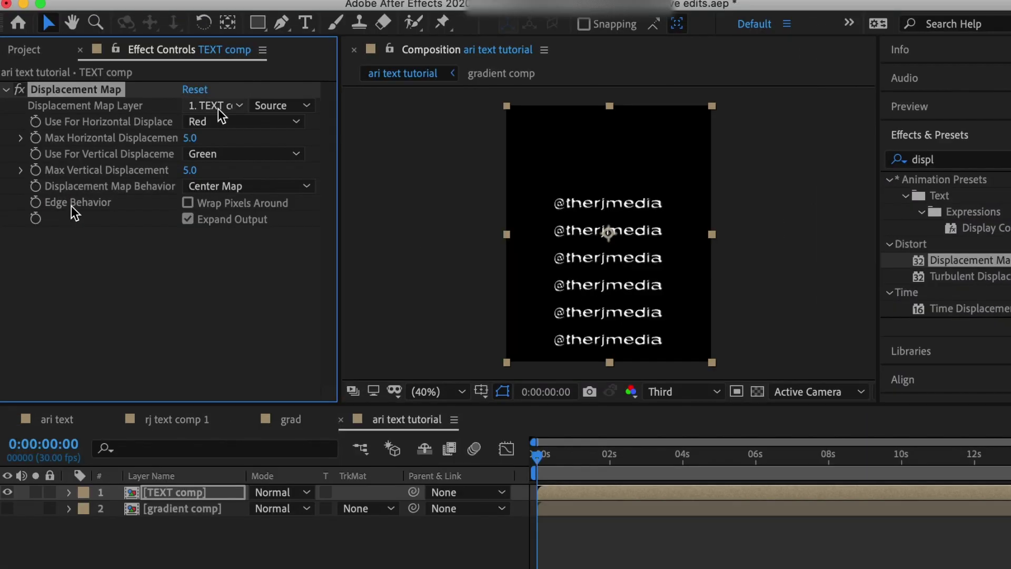
pyautogui.click(101, 92)
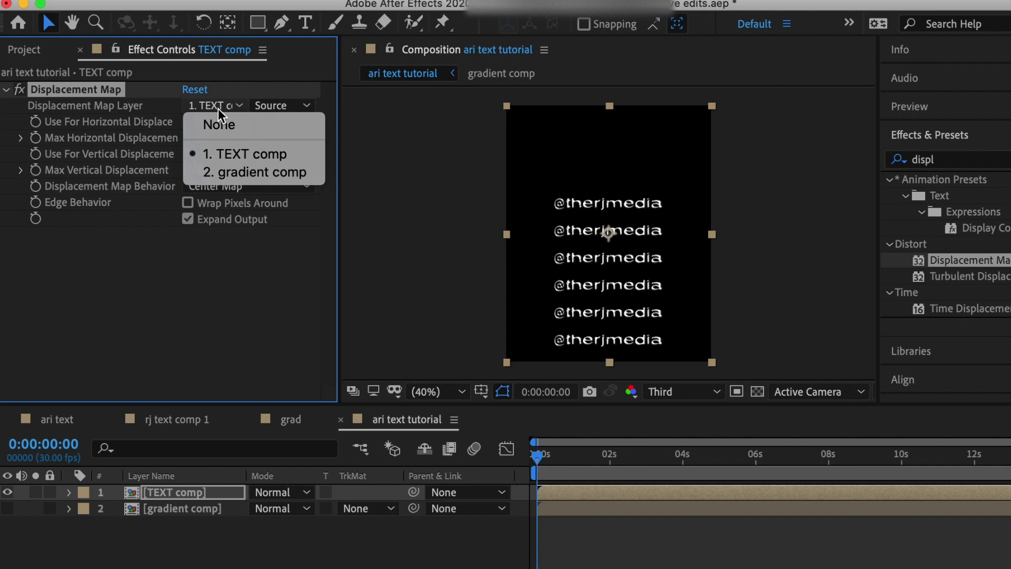
pyautogui.click(236, 172)
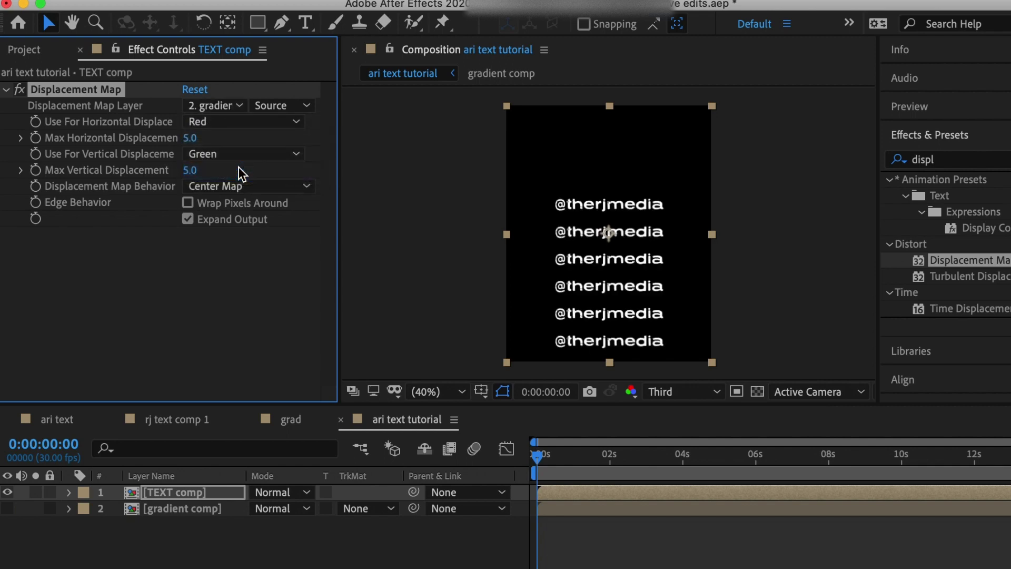
pyautogui.click(219, 494)
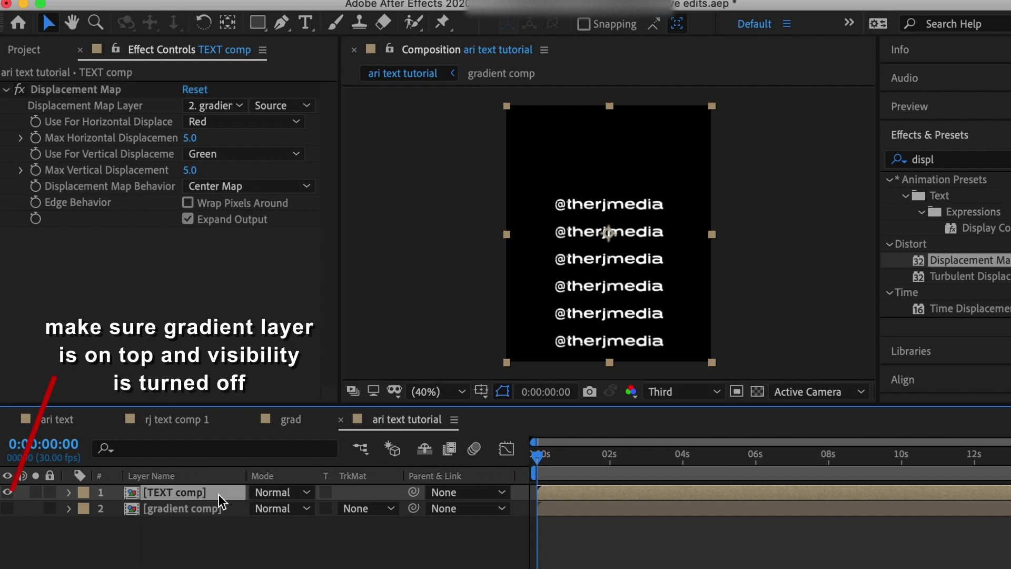
pyautogui.moveTo(219, 494); pyautogui.dragTo(217, 514)
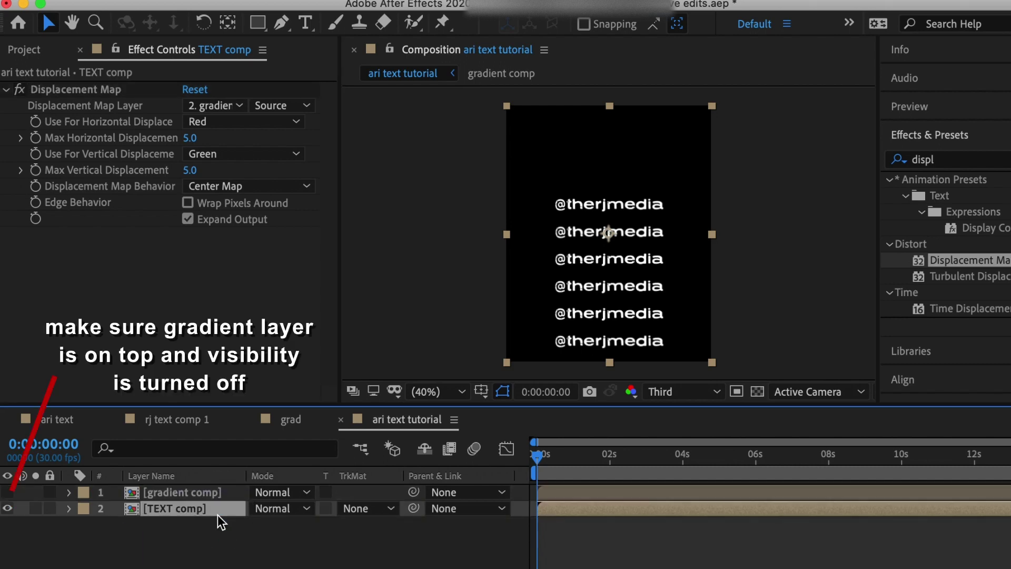
pyautogui.click(224, 108)
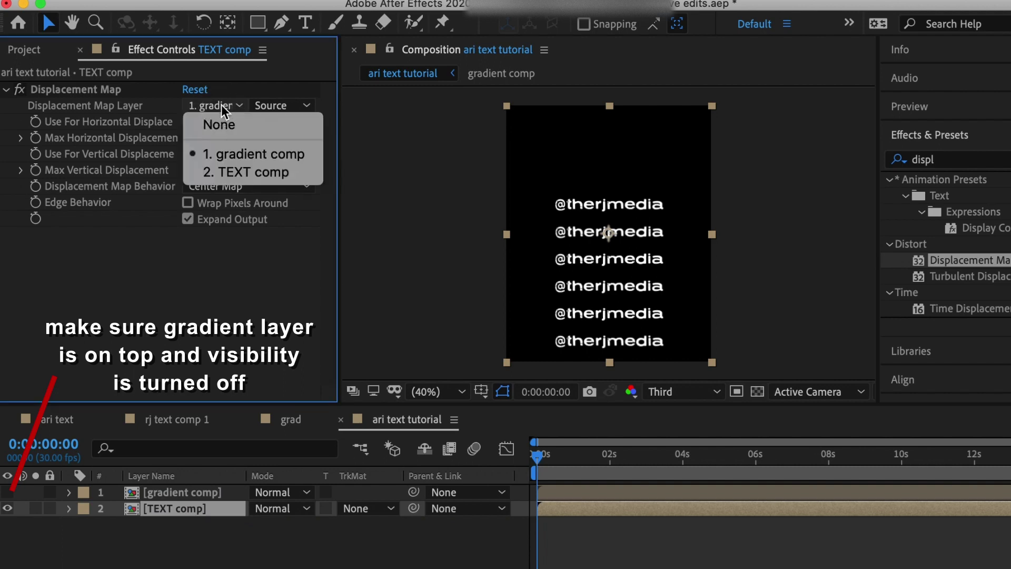
# Set both horizontal and vertical displacement to use Luminance from gradient comp
pyautogui.click(235, 152)
pyautogui.click(262, 122)
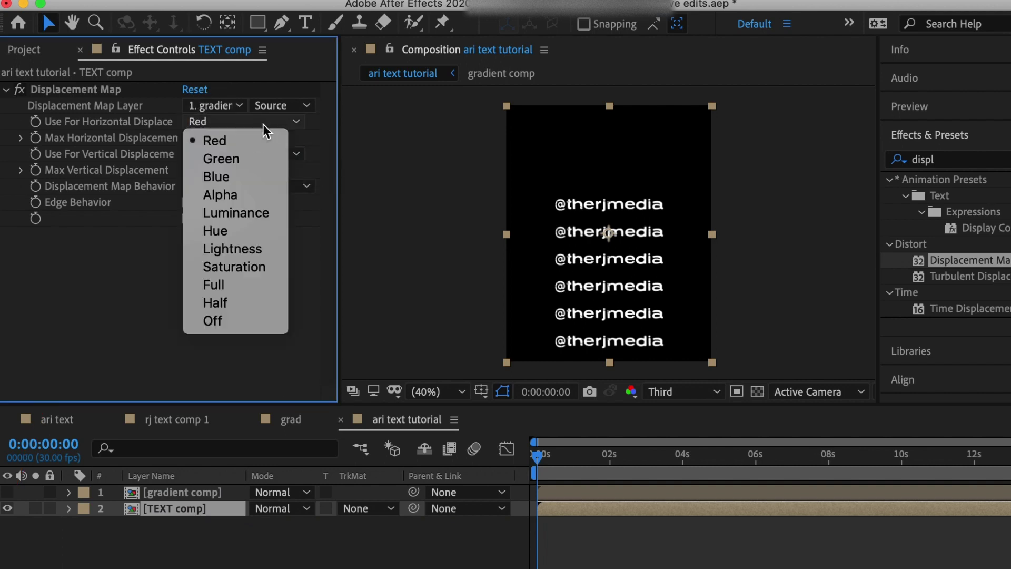
pyautogui.click(262, 222)
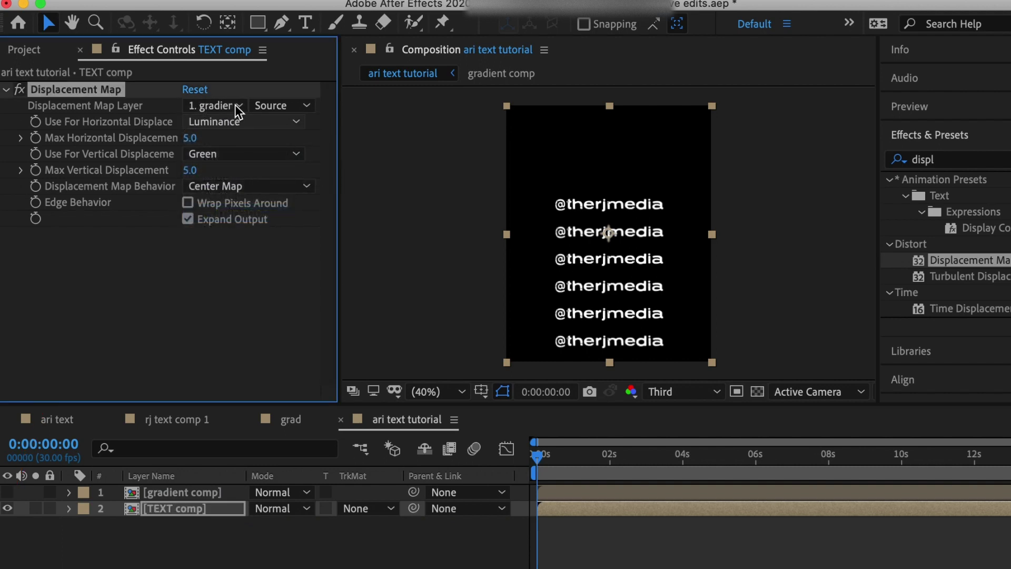
pyautogui.click(242, 157)
pyautogui.click(242, 251)
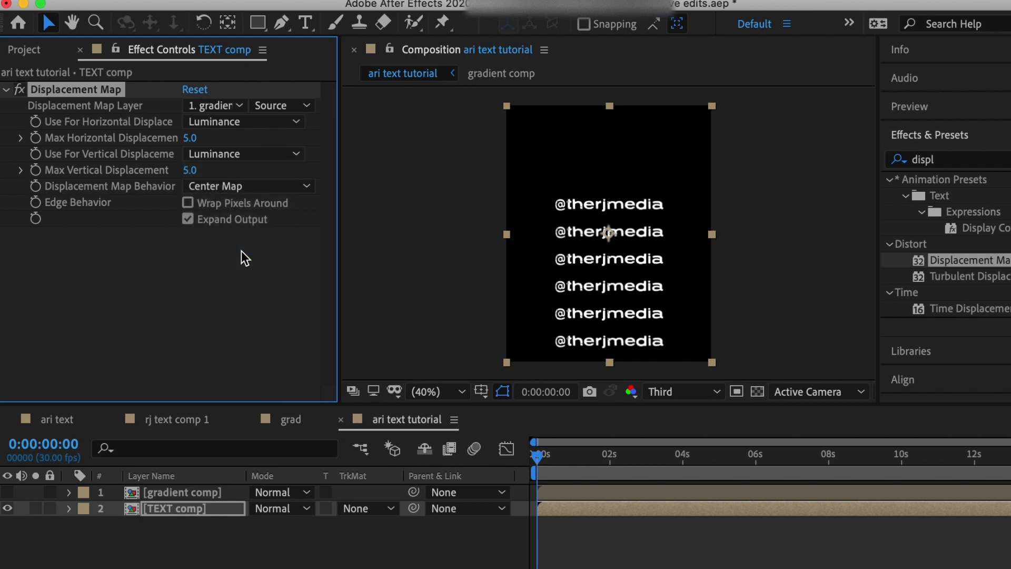
# Set maximum displacement to 209 horizontal and 474 vertical, previewing the warped text
pyautogui.click(393, 545)
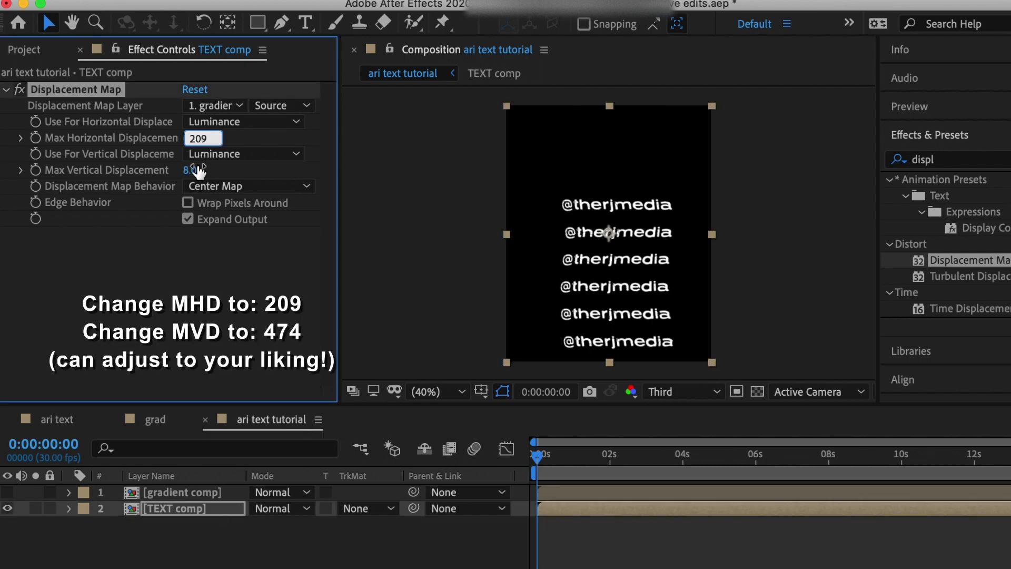
pyautogui.click(198, 170)
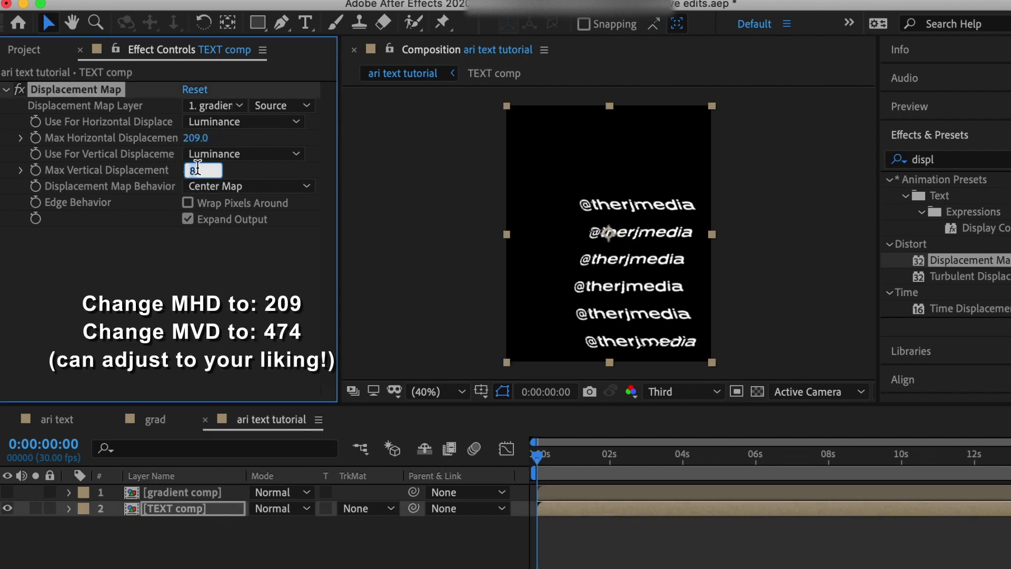
pyautogui.press('Return')
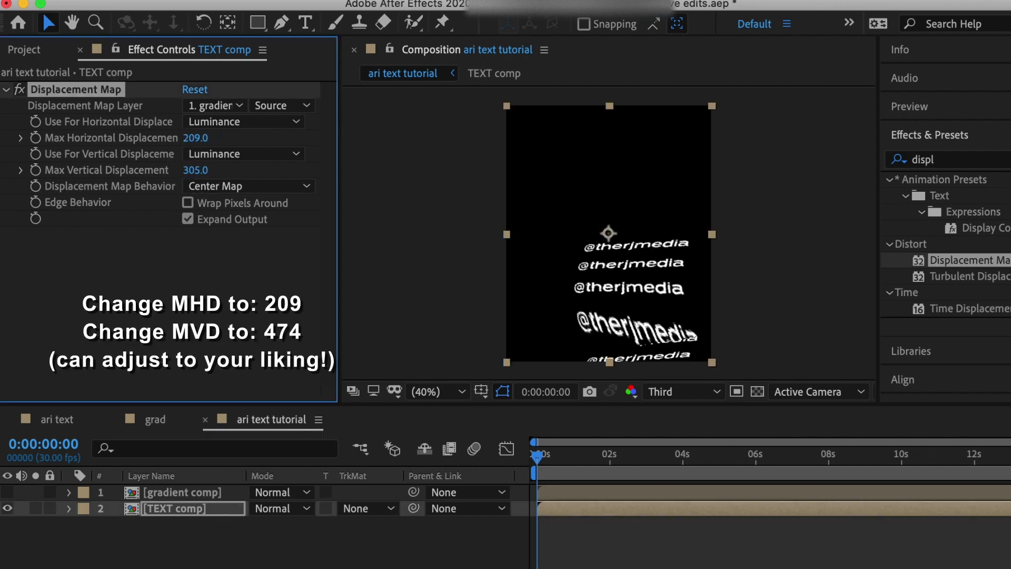
pyautogui.press('space')
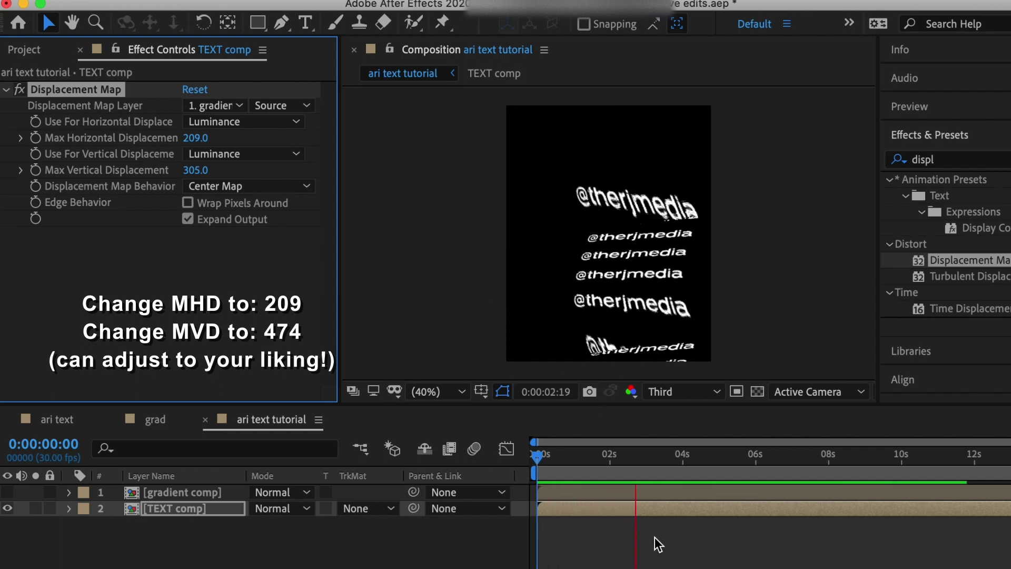
pyautogui.press('space')
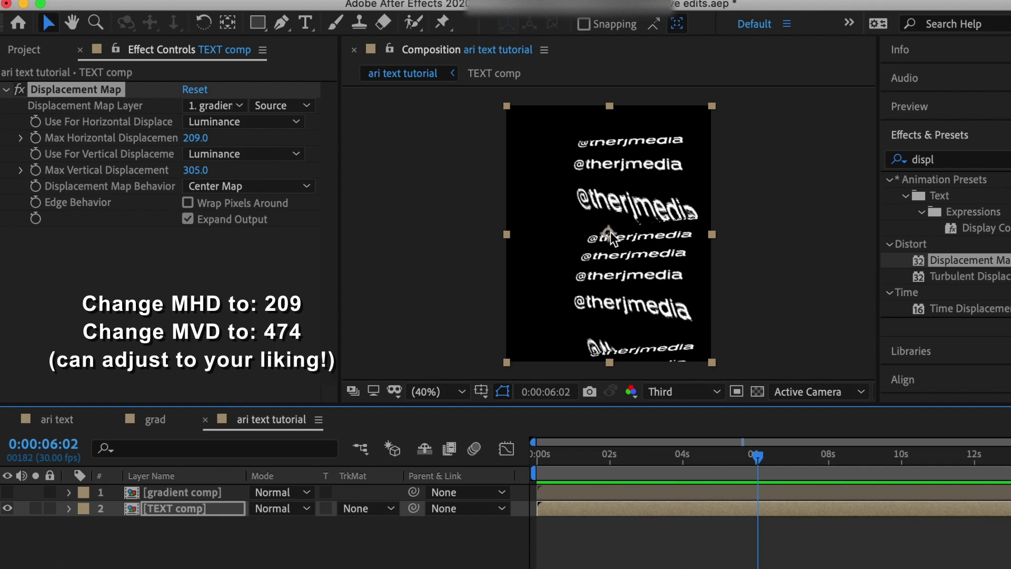
pyautogui.moveTo(611, 237); pyautogui.dragTo(588, 237)
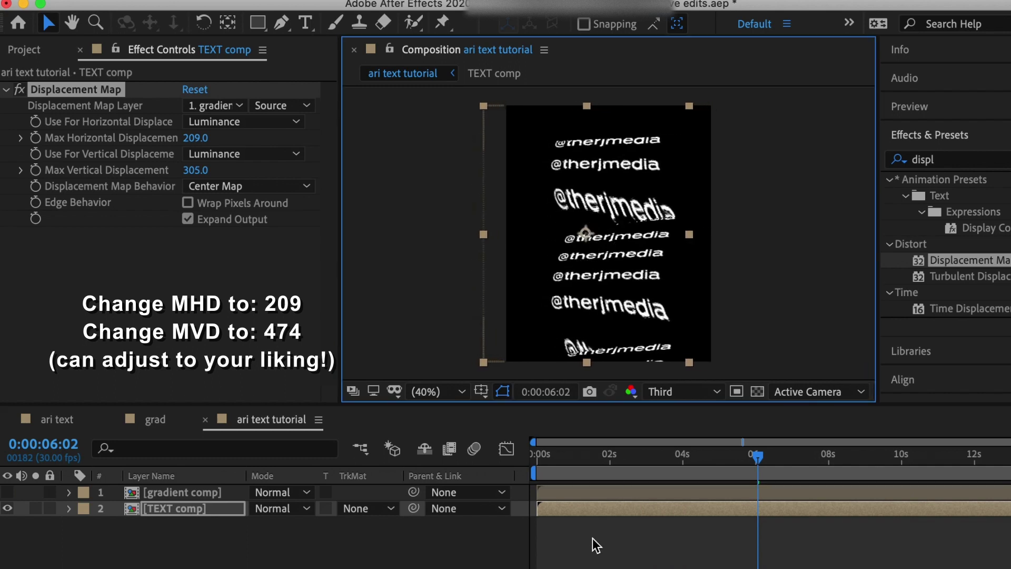
pyautogui.moveTo(195, 170); pyautogui.dragTo(355, 199)
pyautogui.press('space')
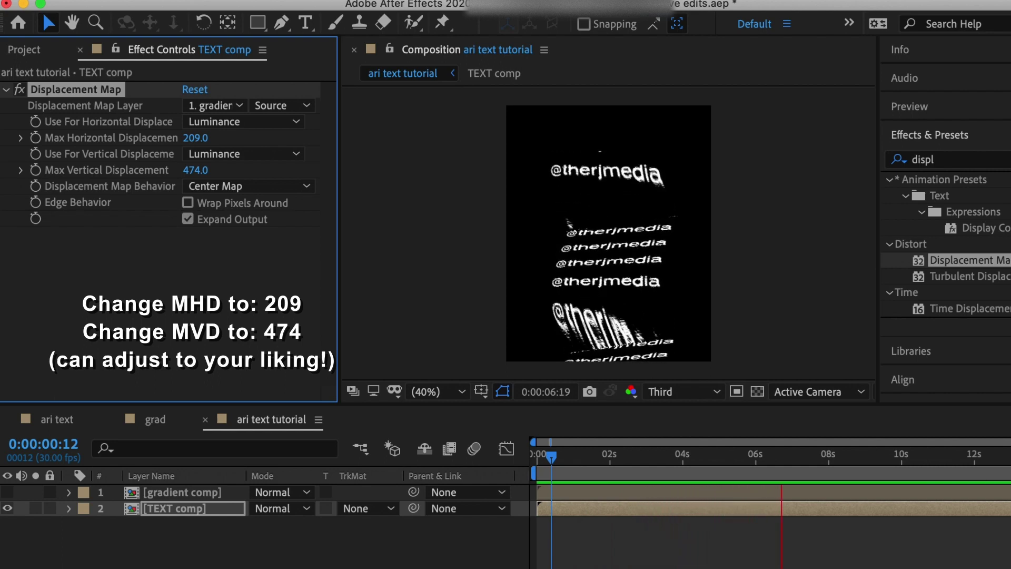
pyautogui.press('space')
# Add a pale magenta 1080×1350 solid and place it beneath TEXT comp
pyautogui.click(255, 546)
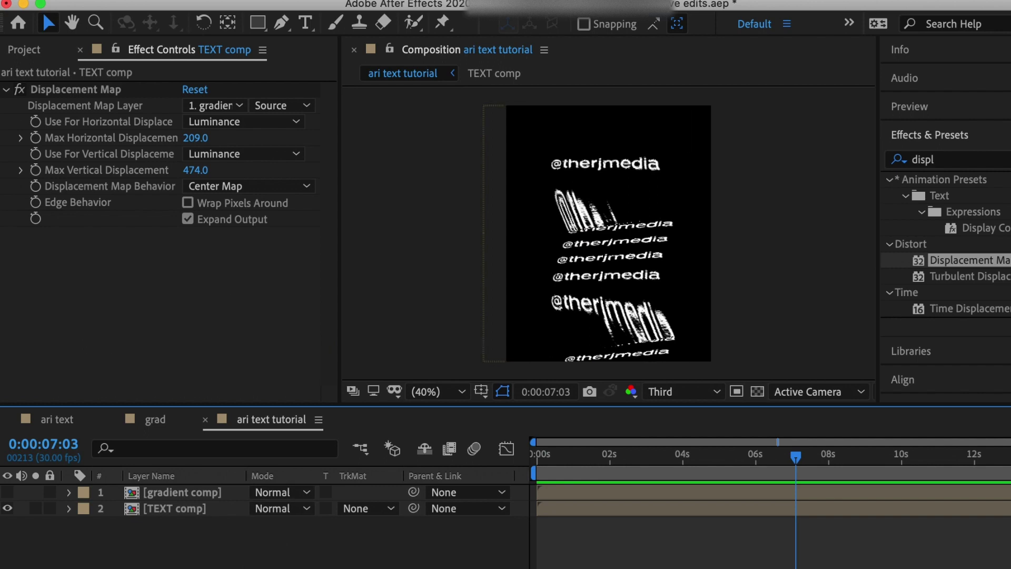
pyautogui.press('super+y')
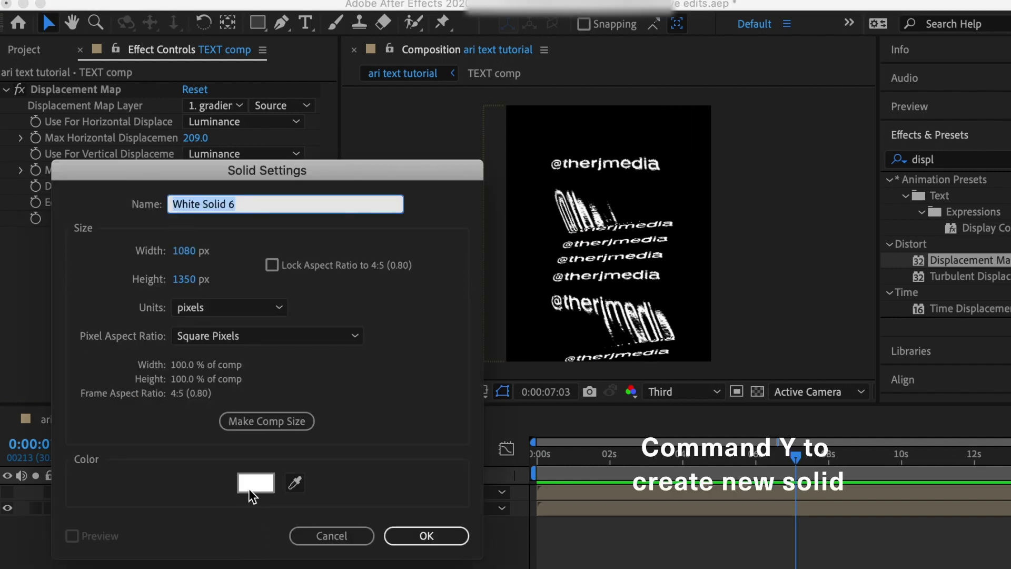
pyautogui.click(255, 483)
pyautogui.click(382, 428)
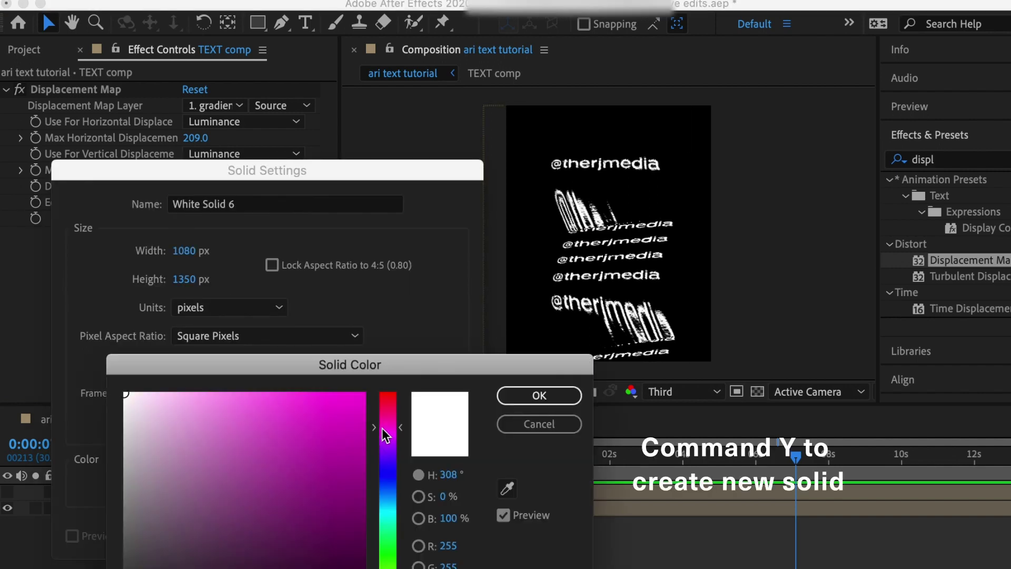
pyautogui.moveTo(125, 393)
pyautogui.mouseDown()
pyautogui.moveTo(158, 403)
pyautogui.moveTo(158, 422)
pyautogui.moveTo(151, 415)
pyautogui.moveTo(161, 411)
pyautogui.mouseUp()
pyautogui.click(539, 395)
pyautogui.click(423, 534)
pyautogui.moveTo(158, 492); pyautogui.dragTo(165, 529)
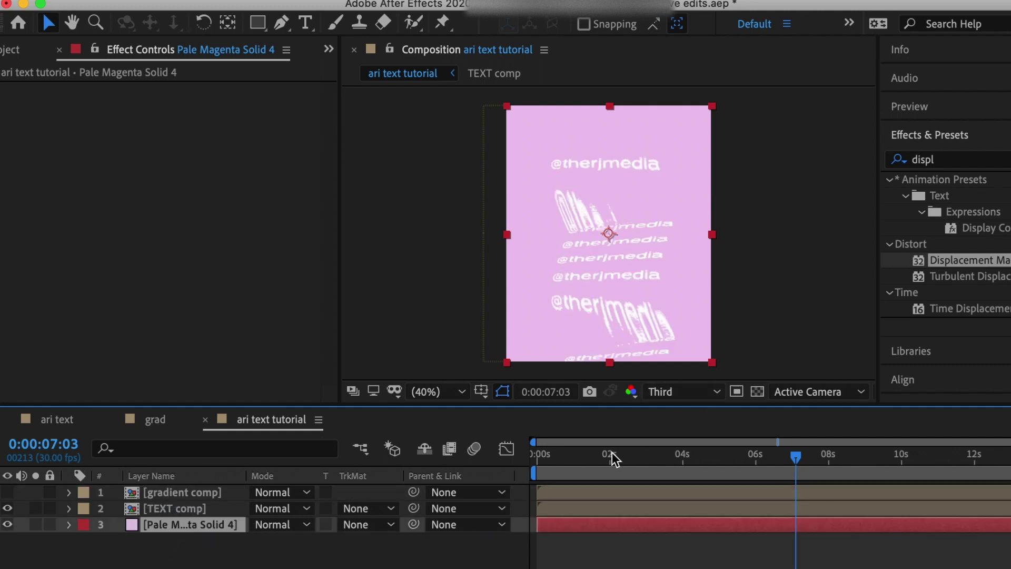
pyautogui.moveTo(612, 458); pyautogui.dragTo(536, 460)
pyautogui.press('space')
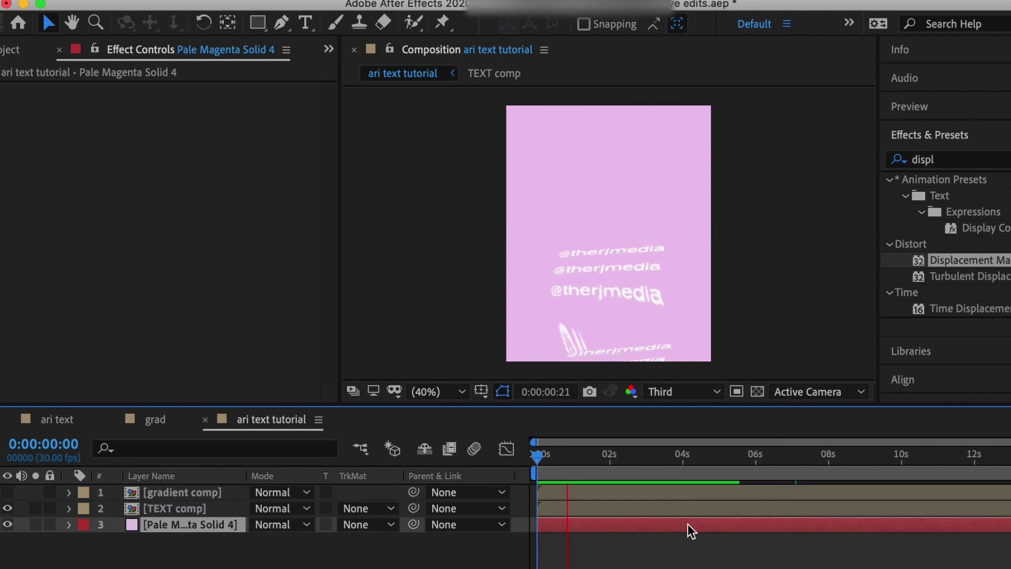